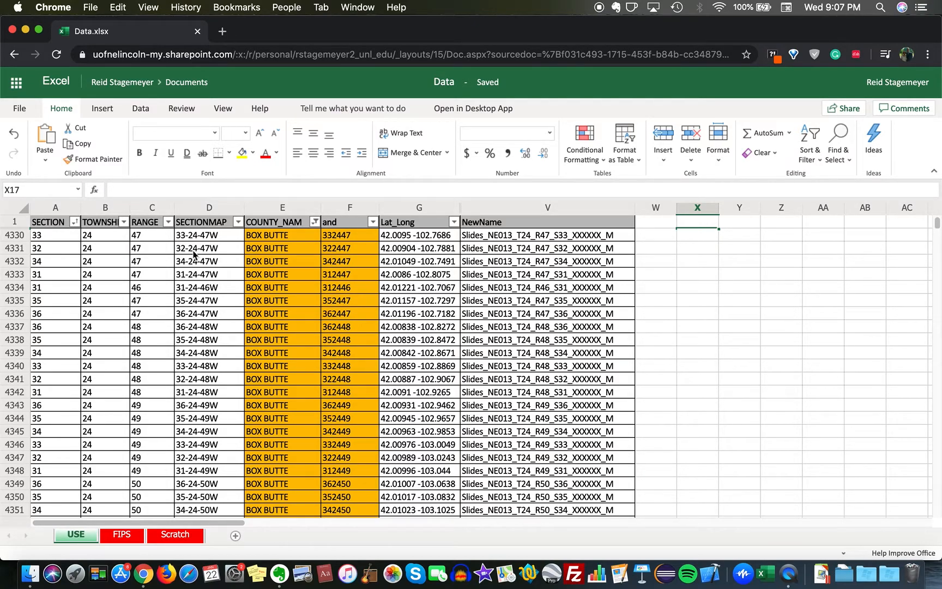
Check the SECTION, TOWNSHIP and RANGE column filters and apply each with all items selected.
left_click(76, 223)
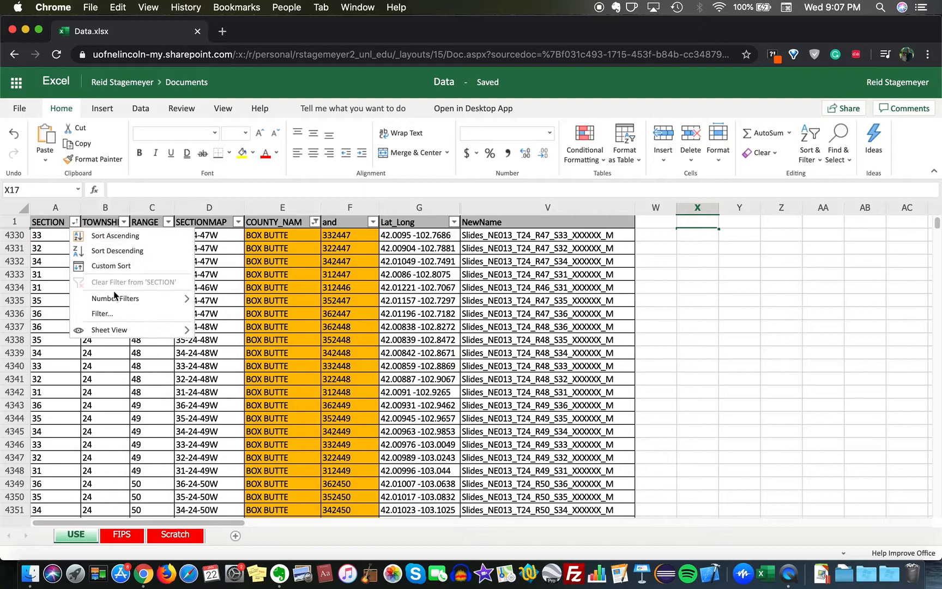
left_click(117, 310)
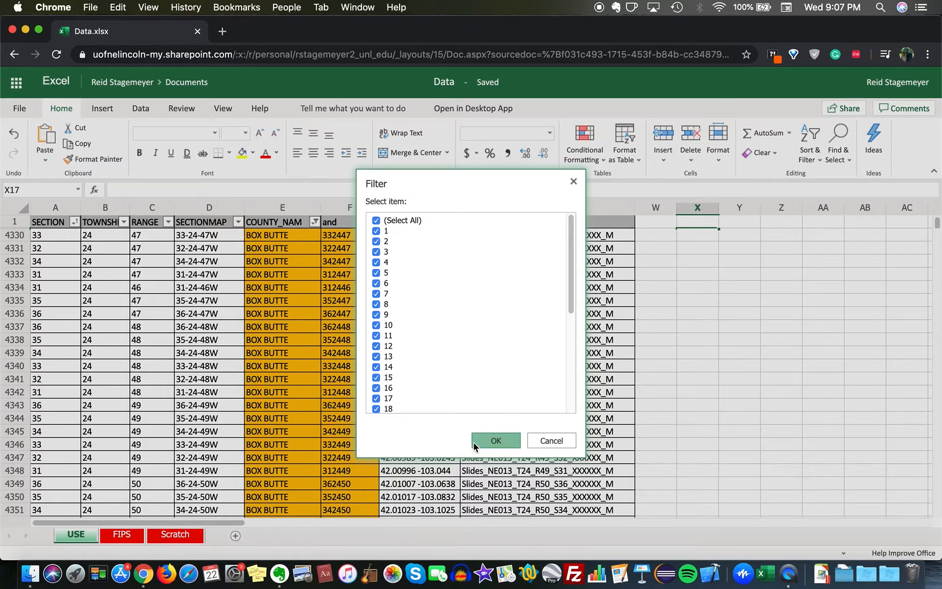
left_click(496, 441)
left_click(123, 222)
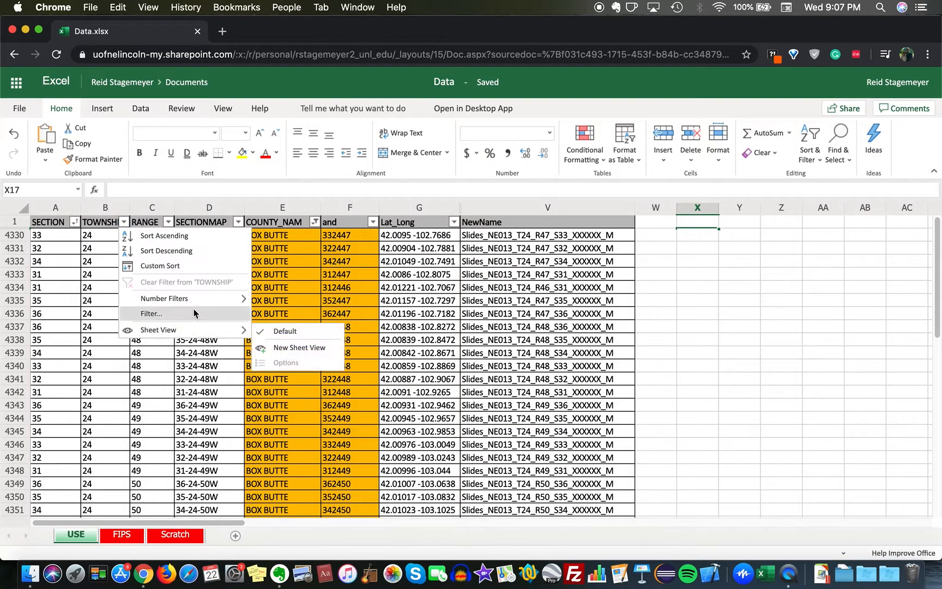
left_click(199, 314)
left_click(496, 441)
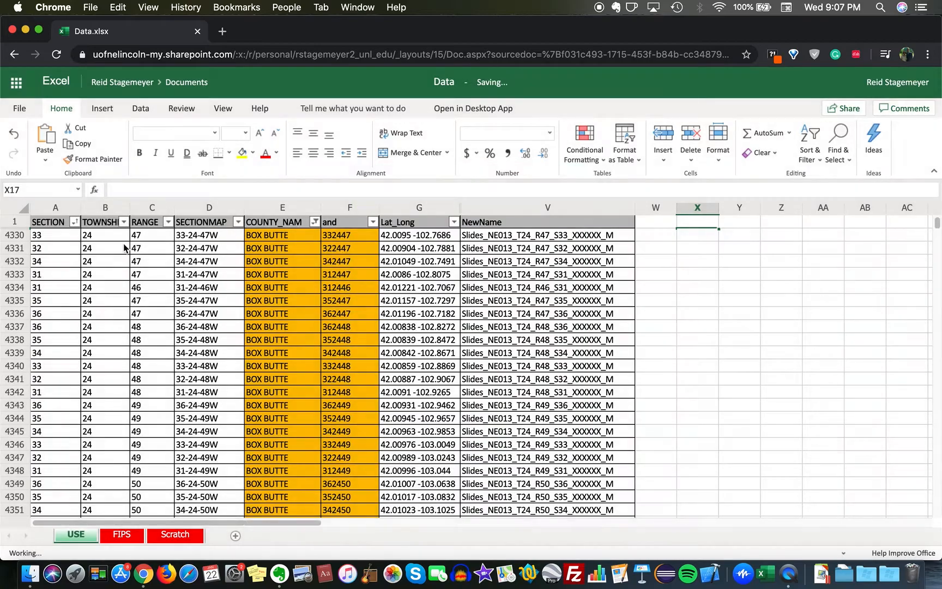
left_click(168, 222)
left_click(197, 314)
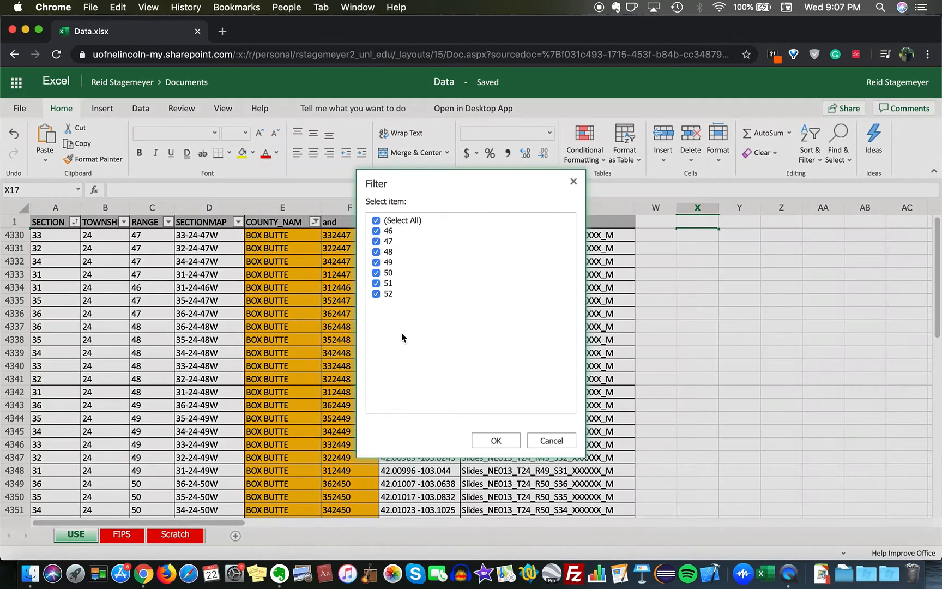
left_click(493, 441)
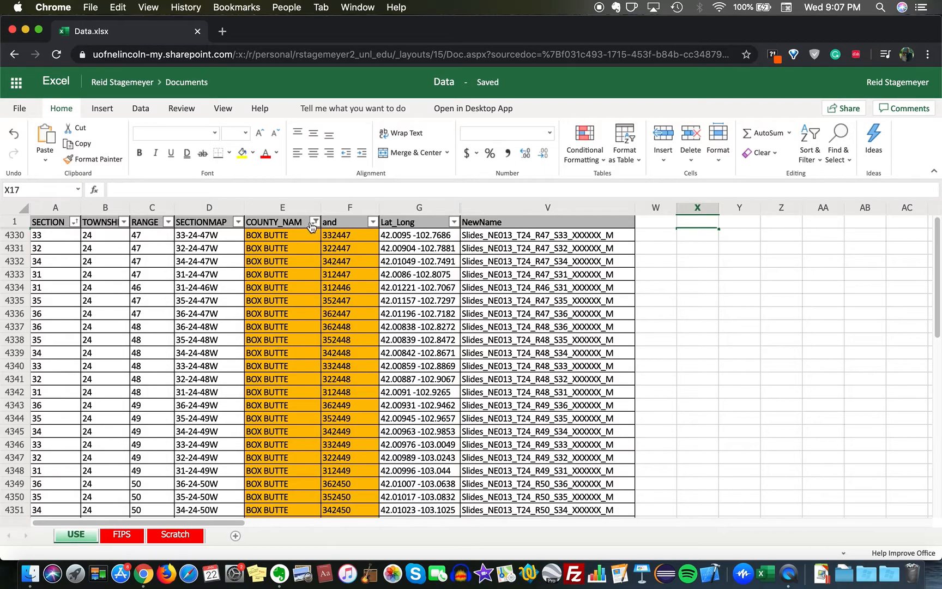
Filter the COUNTY_NAM column to show only GOSPER and sort the rows by SECTION in ascending order.
left_click(311, 227)
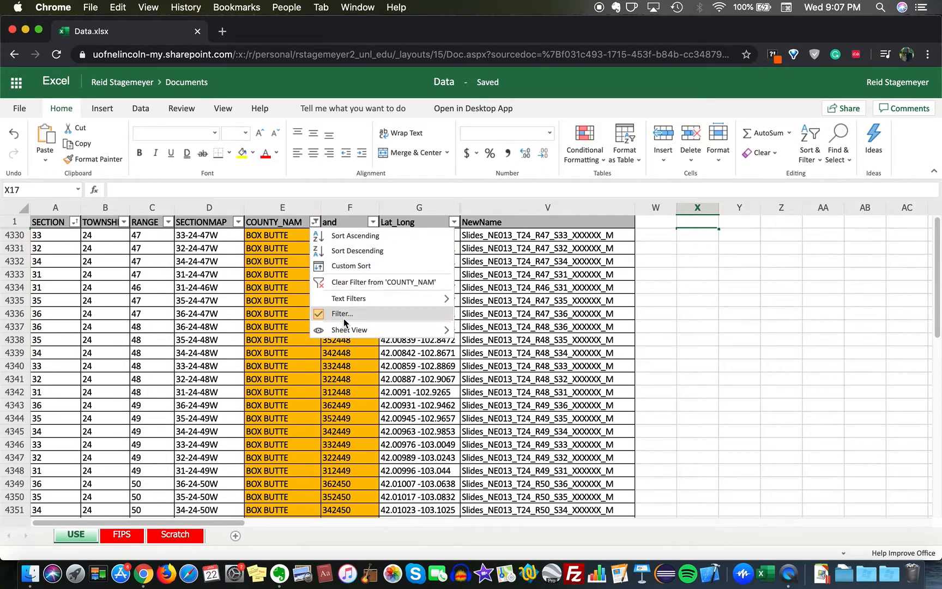
left_click(344, 314)
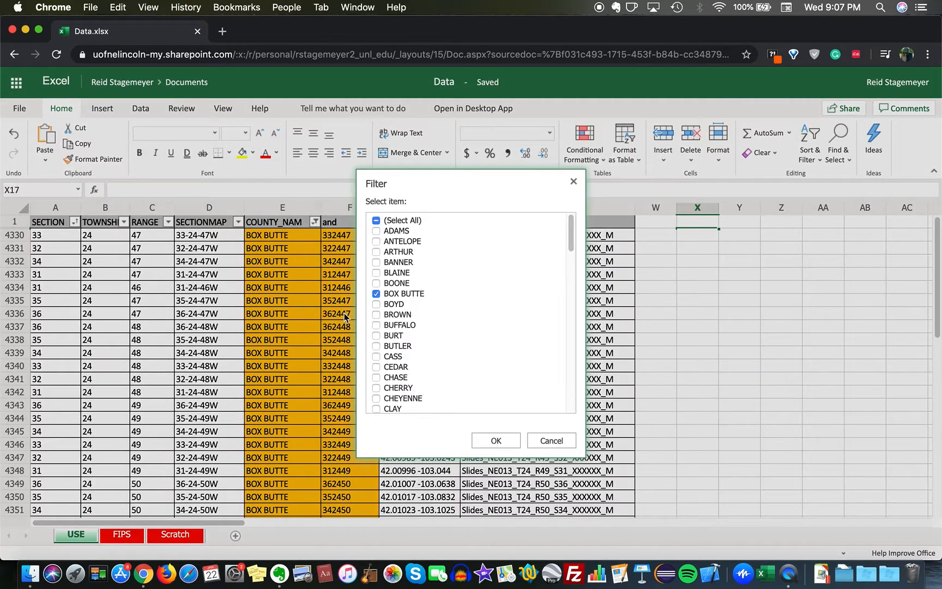
left_click(377, 220)
left_click(377, 219)
left_click(377, 220)
left_click(377, 220)
scroll(386, 282, "down", 1)
scroll(386, 282, "down", 5)
scroll(385, 282, "down", 1)
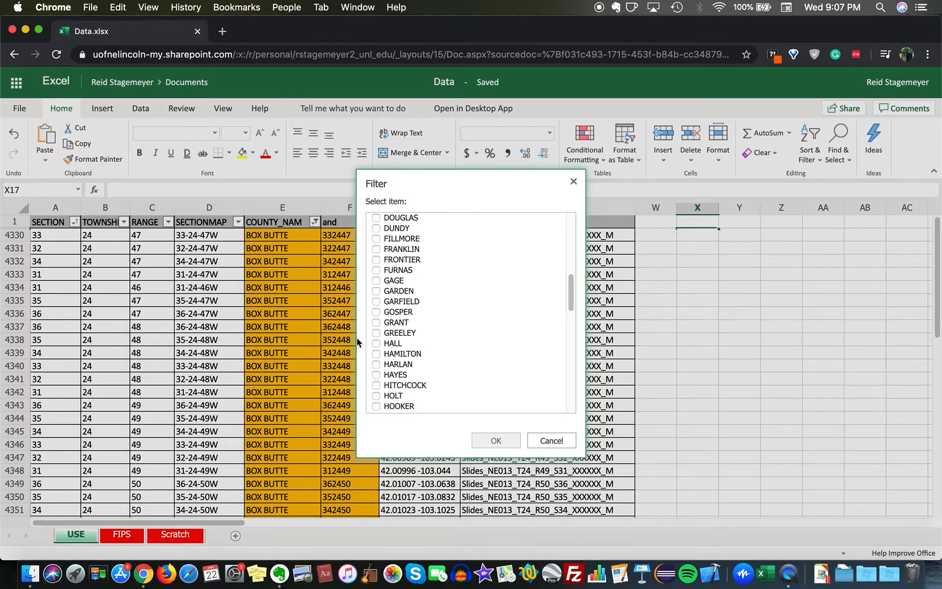
left_click(376, 312)
left_click(484, 434)
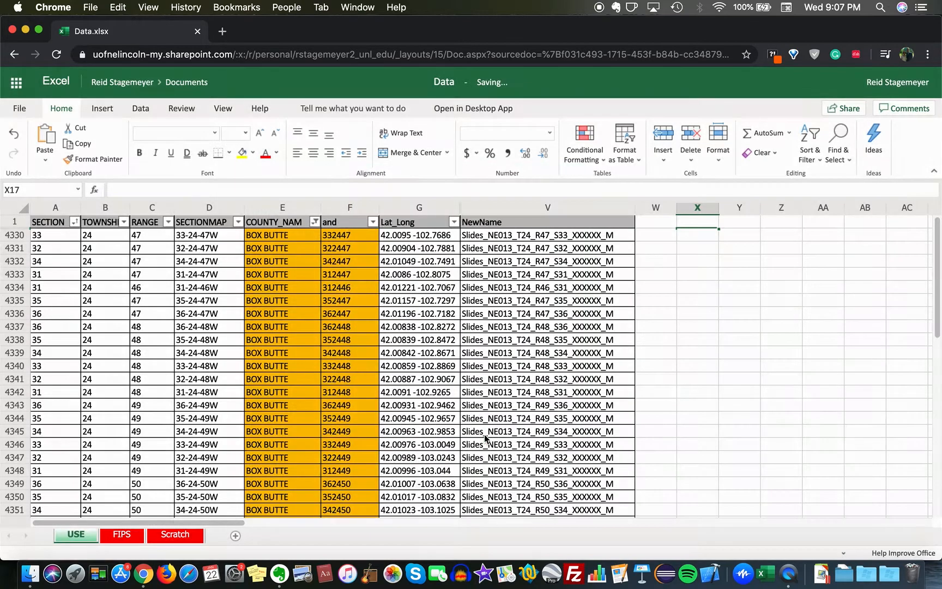
left_click(81, 221)
left_click(109, 237)
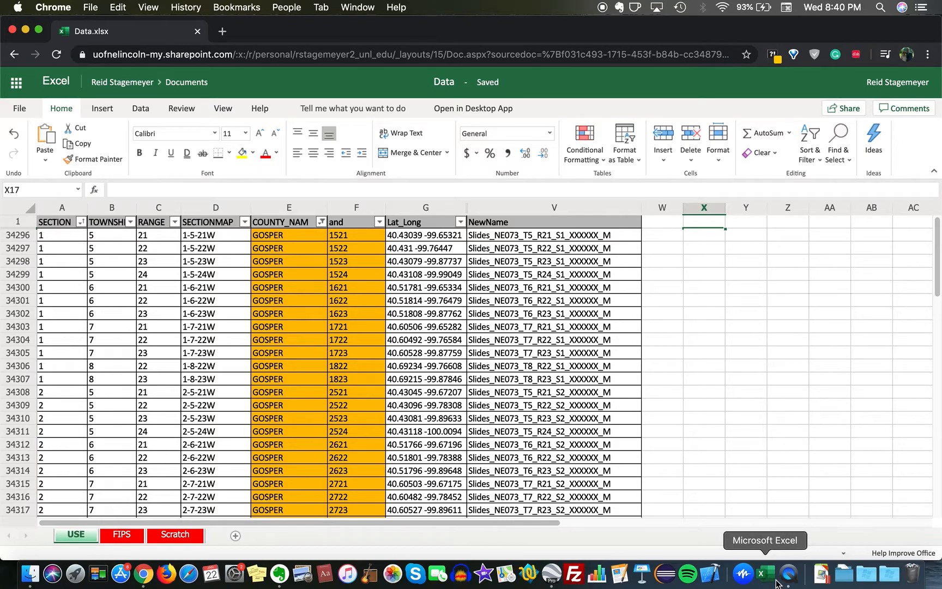
left_click(206, 225)
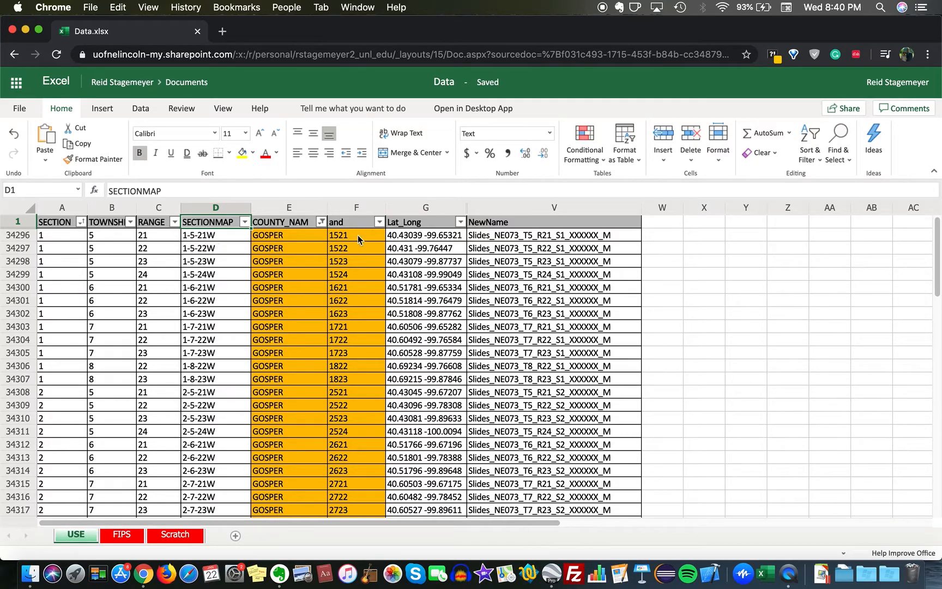
left_click(417, 208)
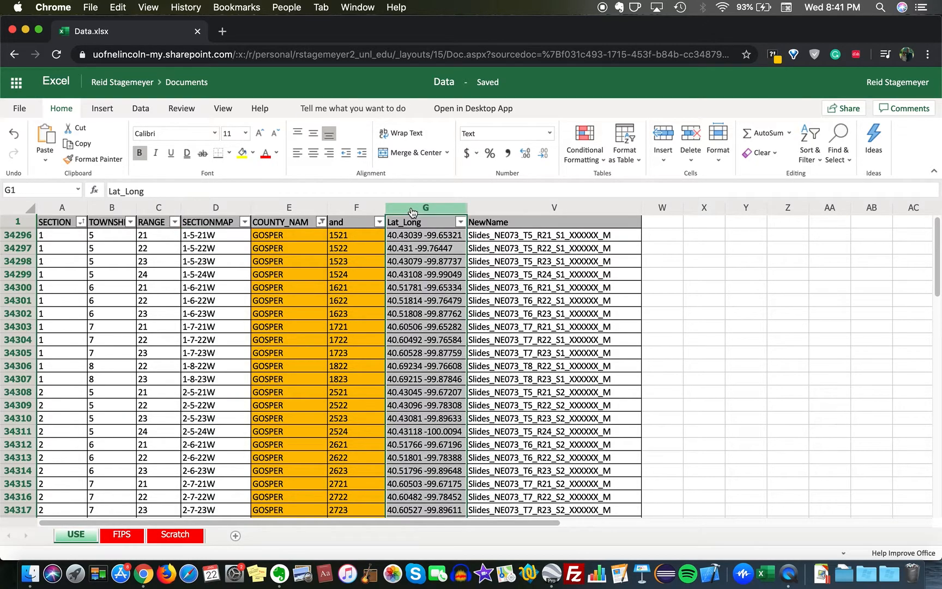
left_click(217, 208)
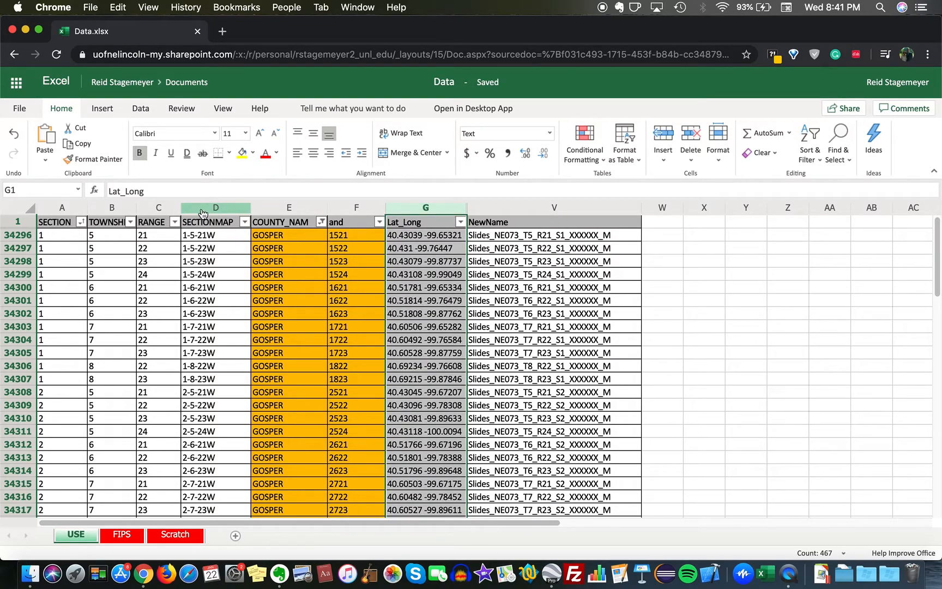
Switch to desktop Excel, create a blank workbook beside the browser sheet, and dismiss the AutoUpdate window.
left_click(768, 582)
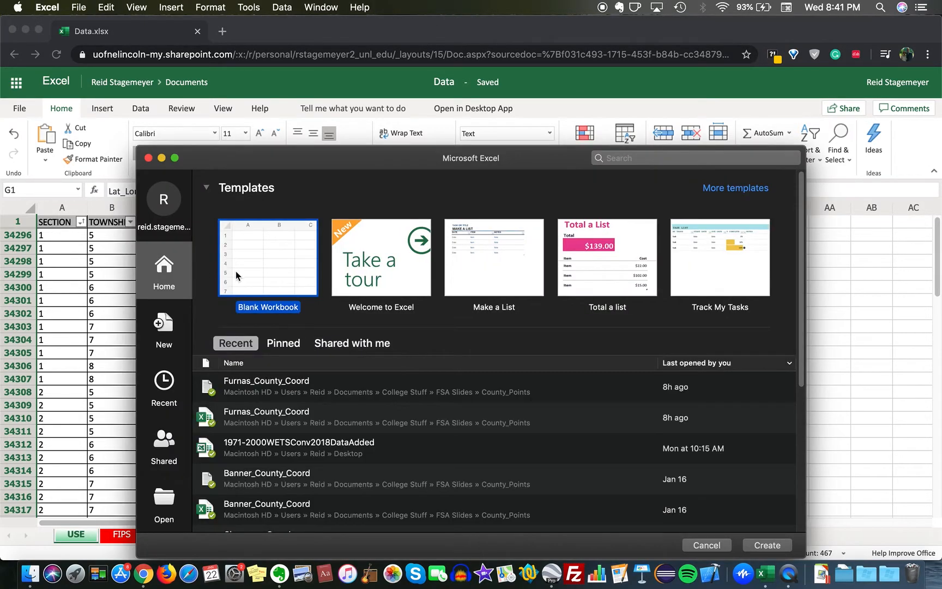
double_click(248, 271)
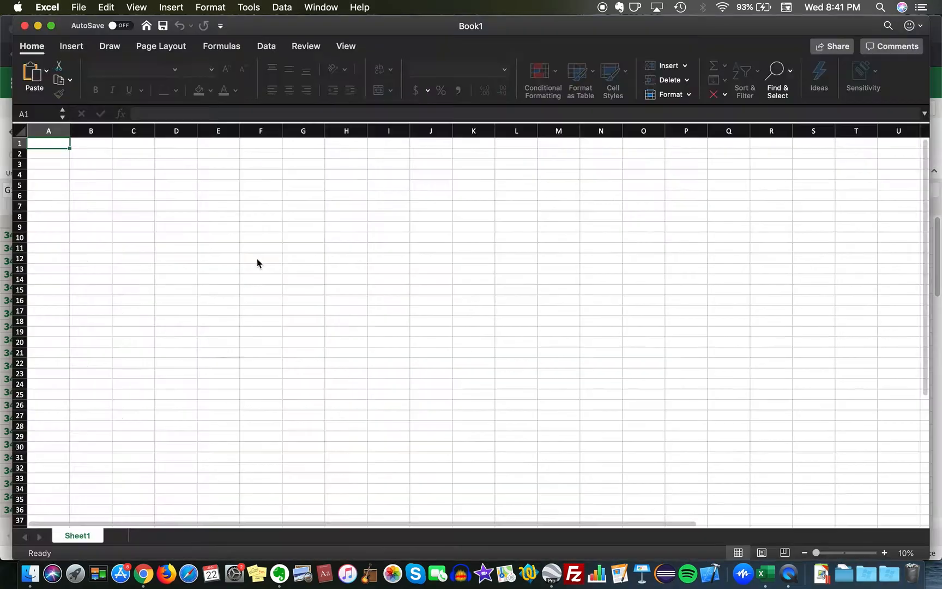
left_click_drag(256, 34, 581, 57)
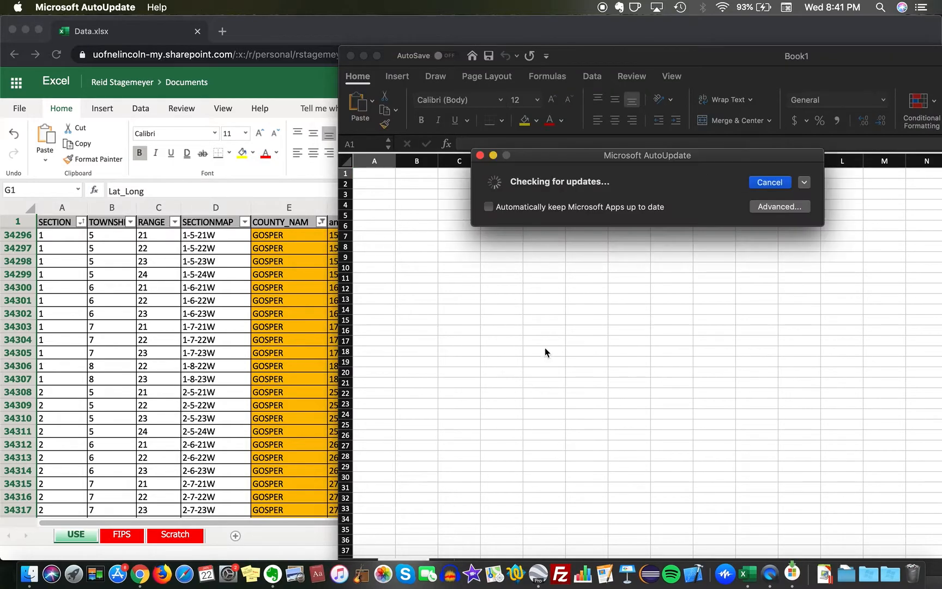
left_click(480, 156)
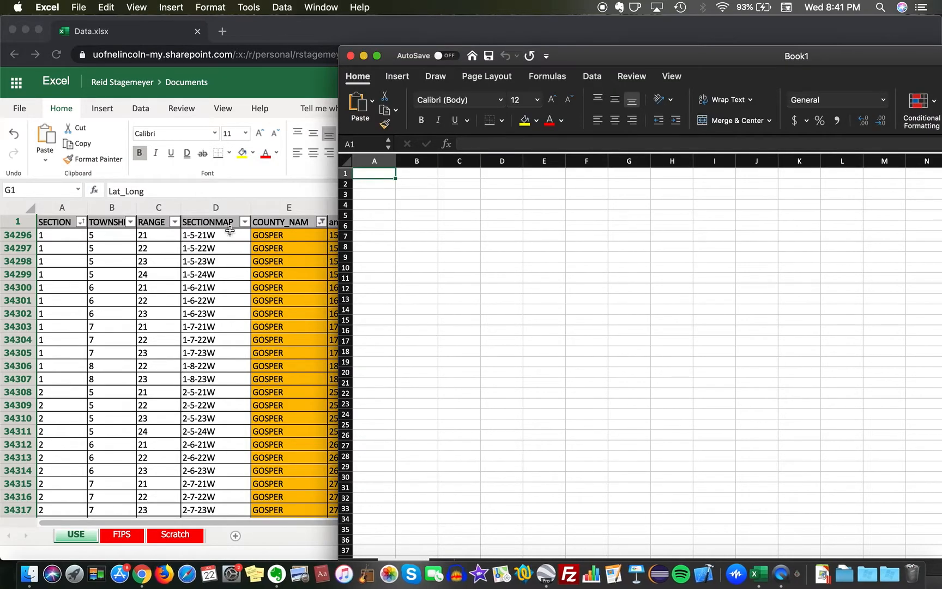
Copy the filtered SECTIONMAP column from the browser sheet into column A of the blank desktop Excel workbook.
left_click(200, 213)
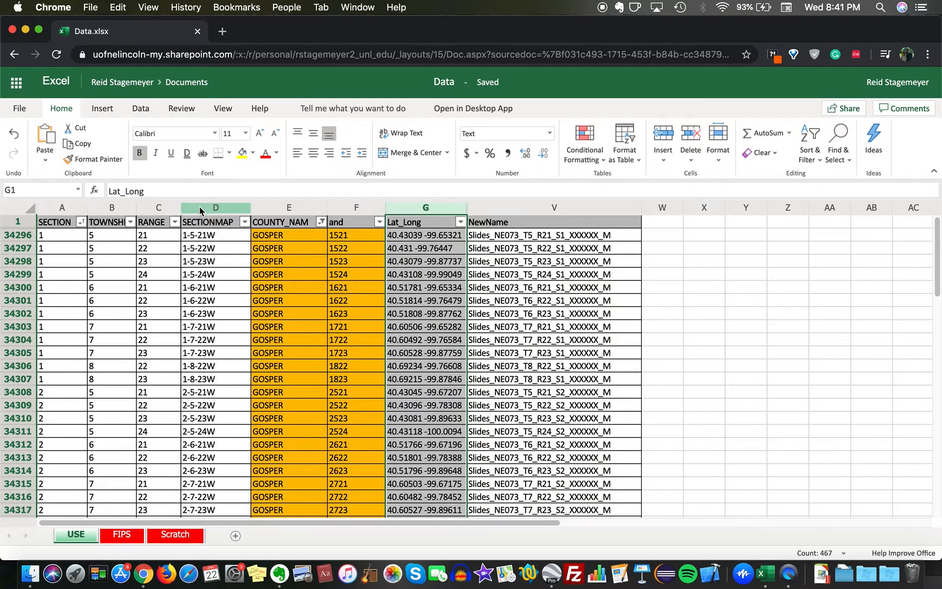
left_click(200, 207)
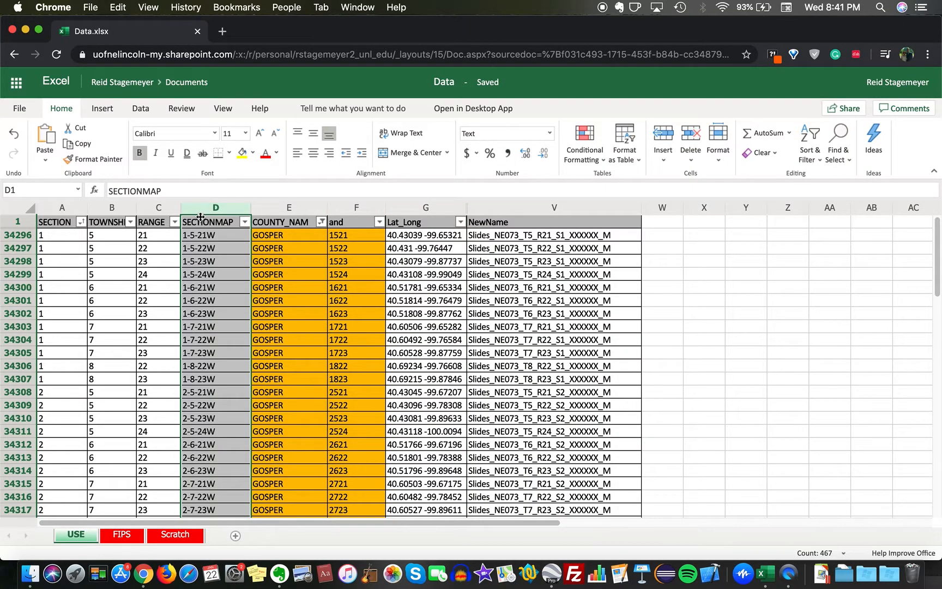
key("super+c")
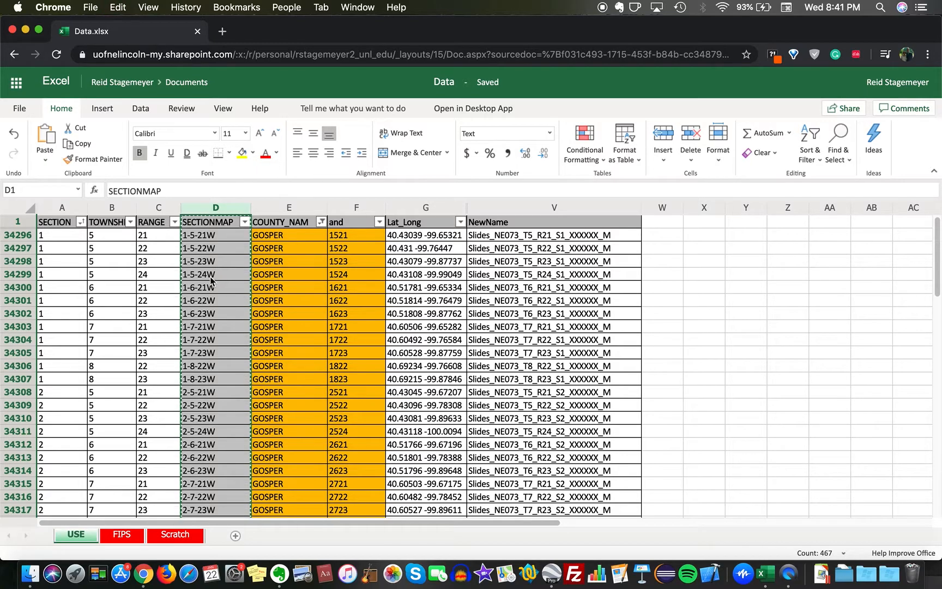
key("ctrl+Right")
key("ctrl+Left")
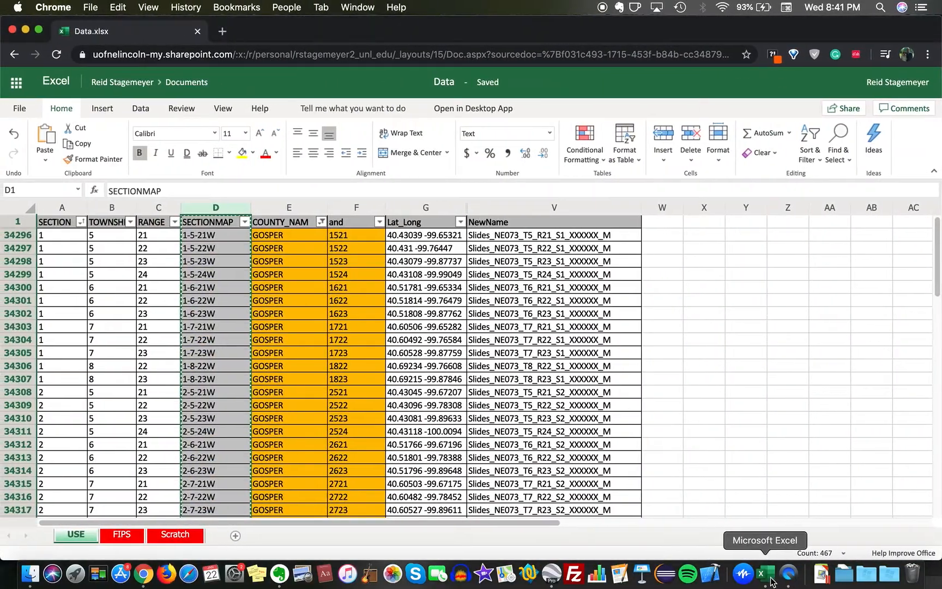
left_click(766, 574)
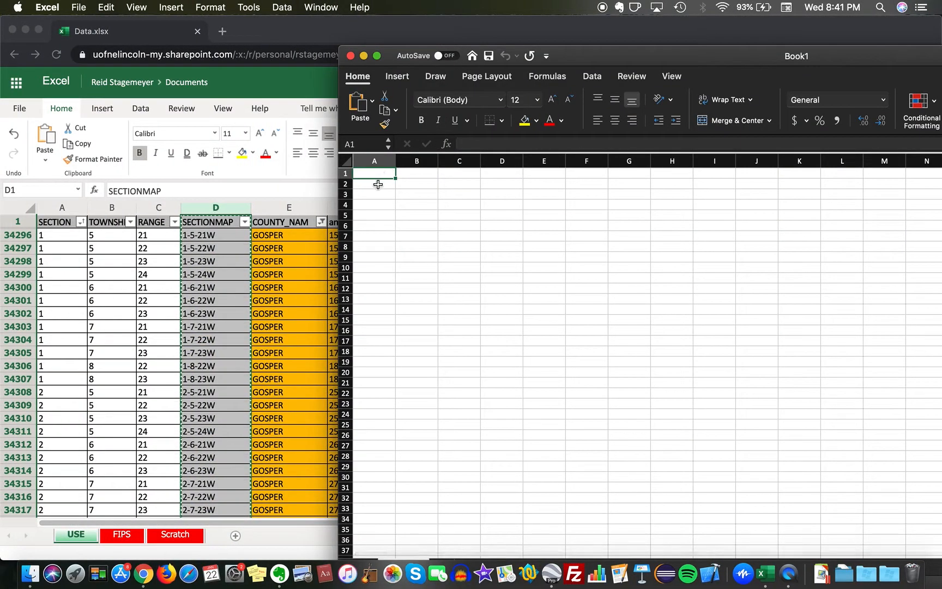
key("super+v")
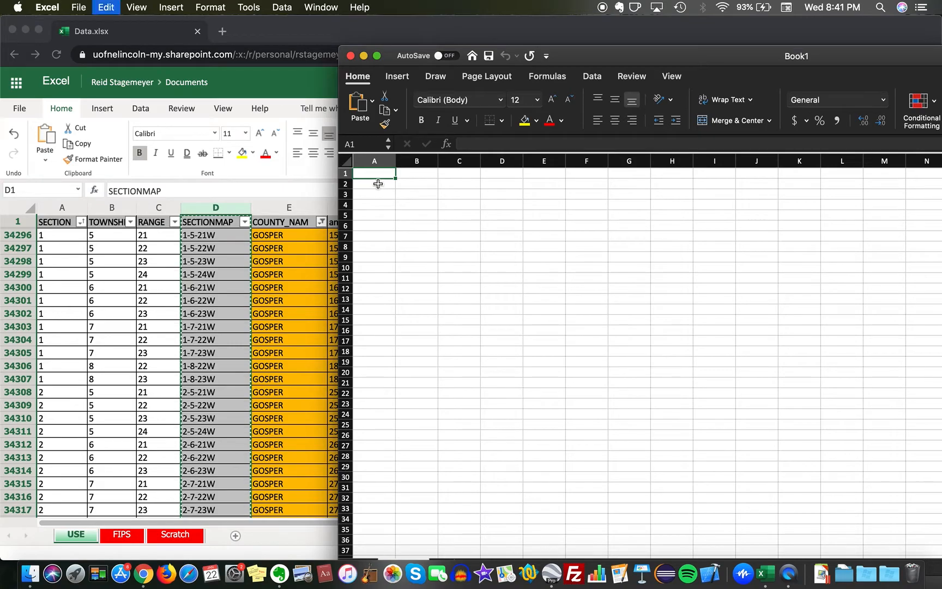
Copy the filtered Lat_Long column from the browser sheet into column B of Book1 and autofit columns A and B.
left_click(411, 174)
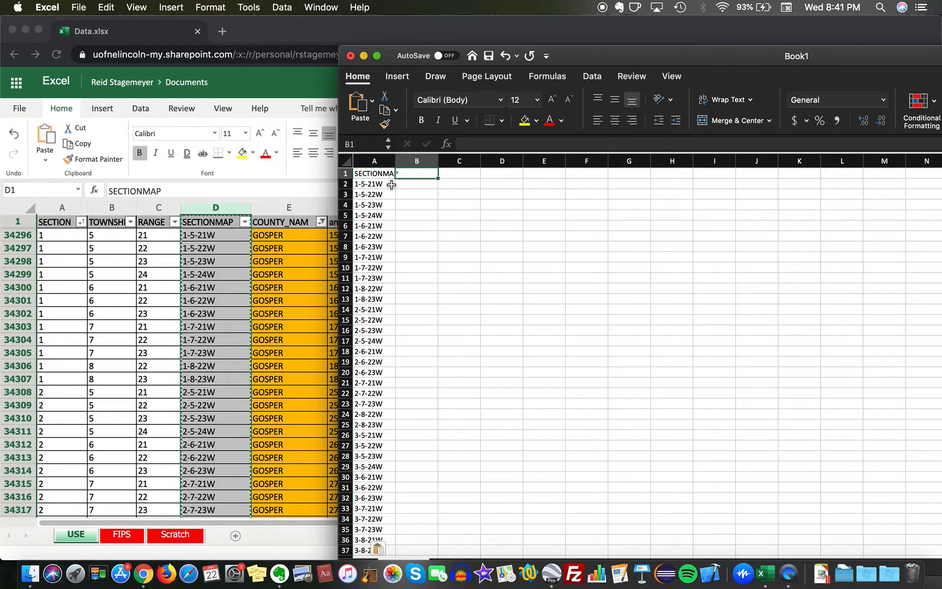
left_click(311, 189)
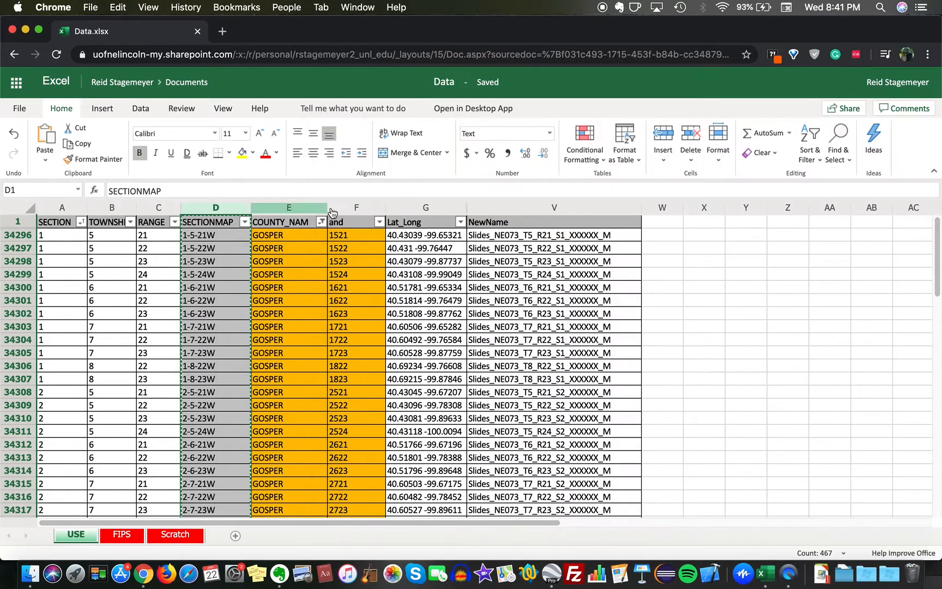
left_click(402, 206)
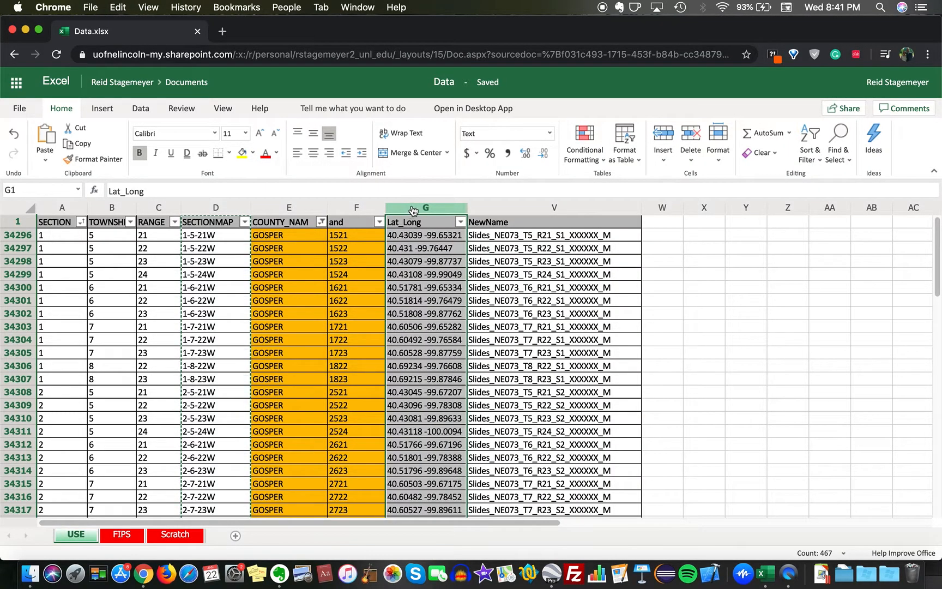
key("super+c")
key("ctrl+Right")
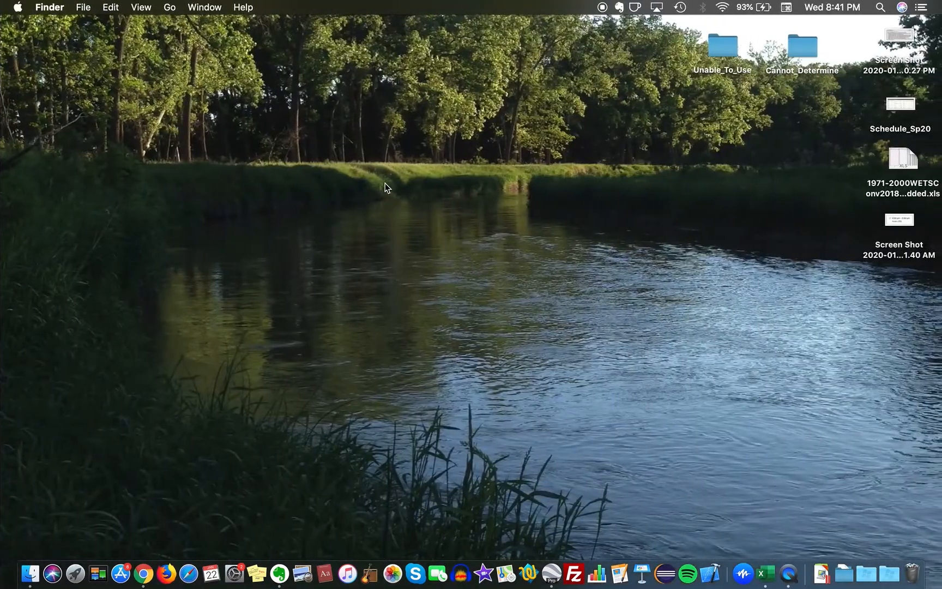
key("ctrl+Left")
left_click(765, 574)
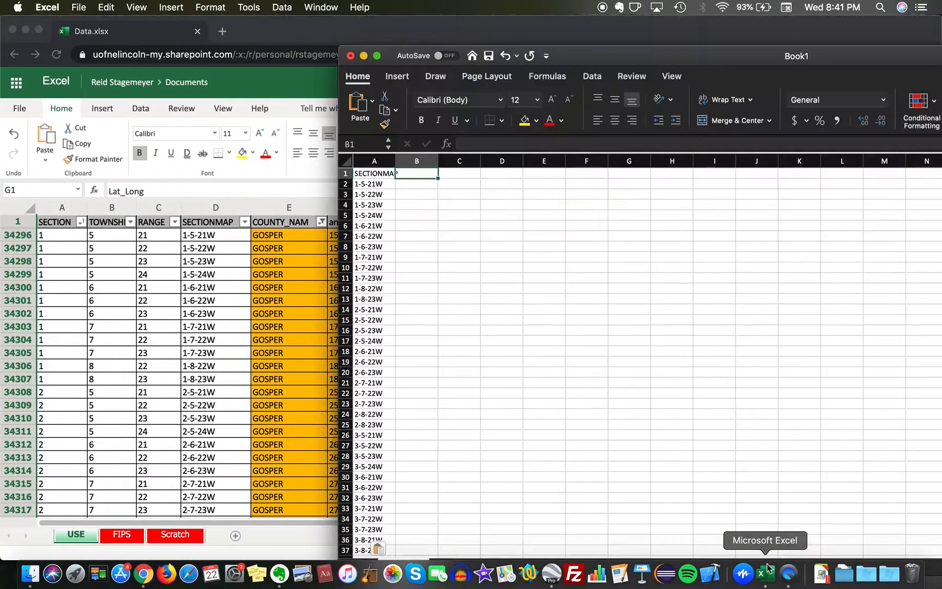
key("super+v")
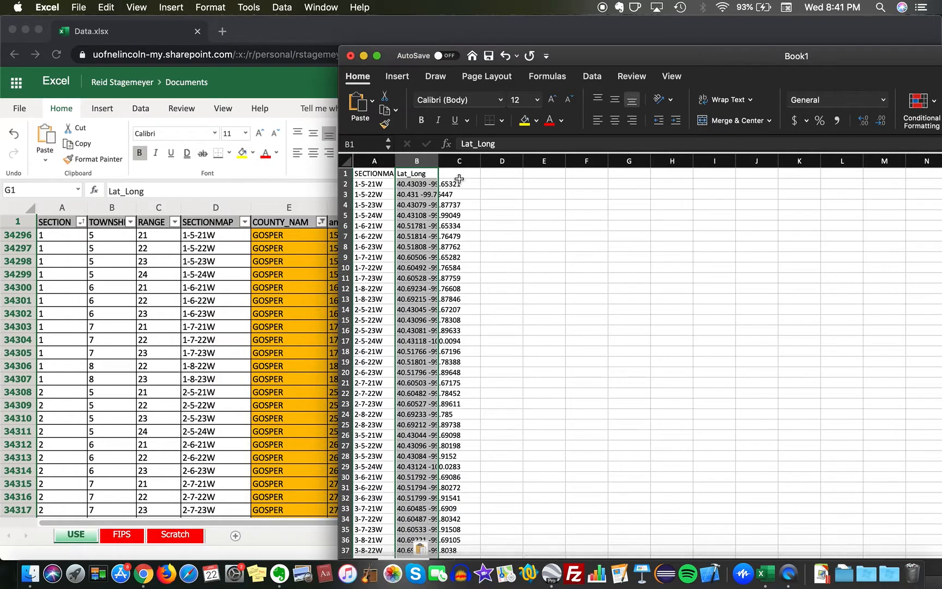
double_click(395, 161)
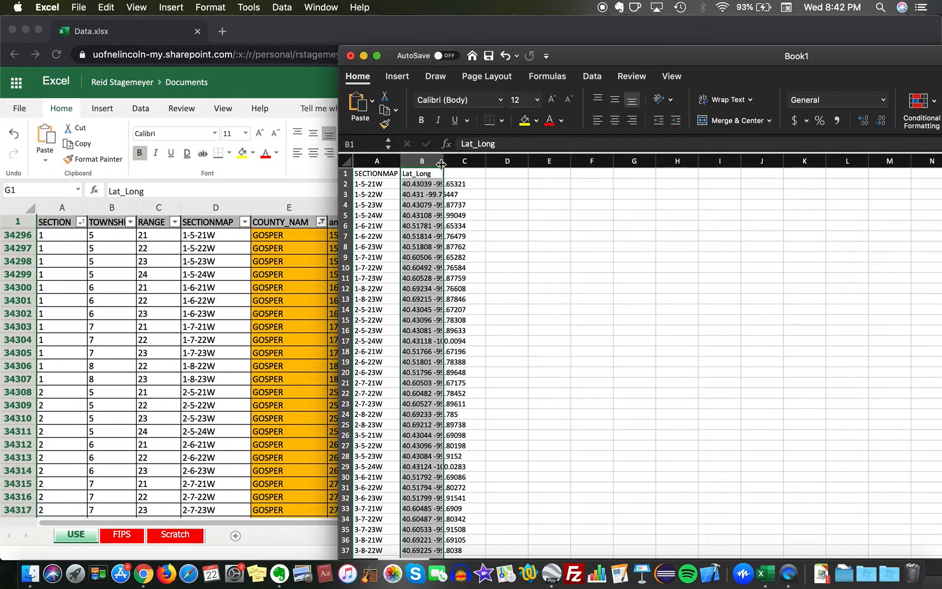
double_click(442, 162)
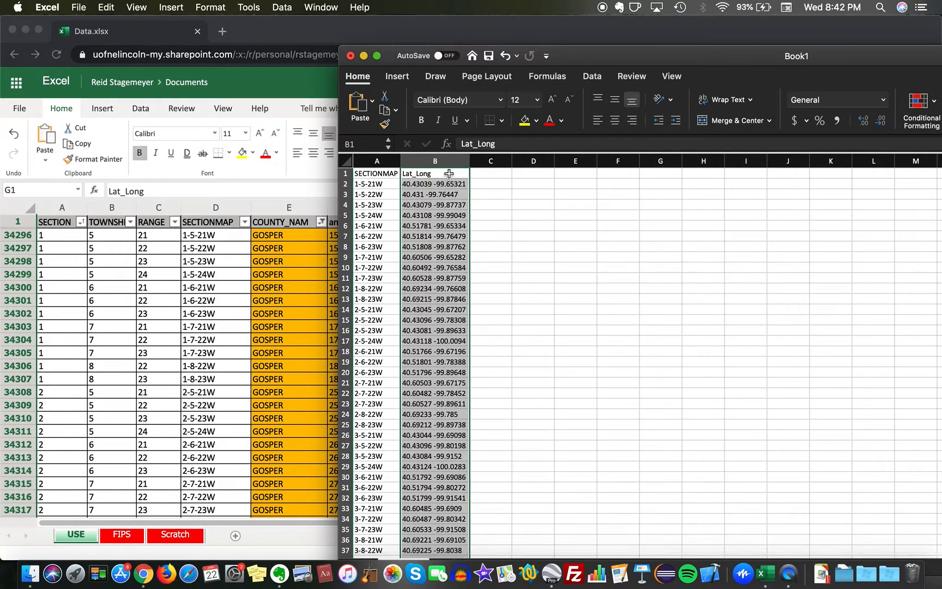
Split the Lat_Long data in column B into two columns with Text to Columns, delimited by Space and in General format.
left_click(449, 174)
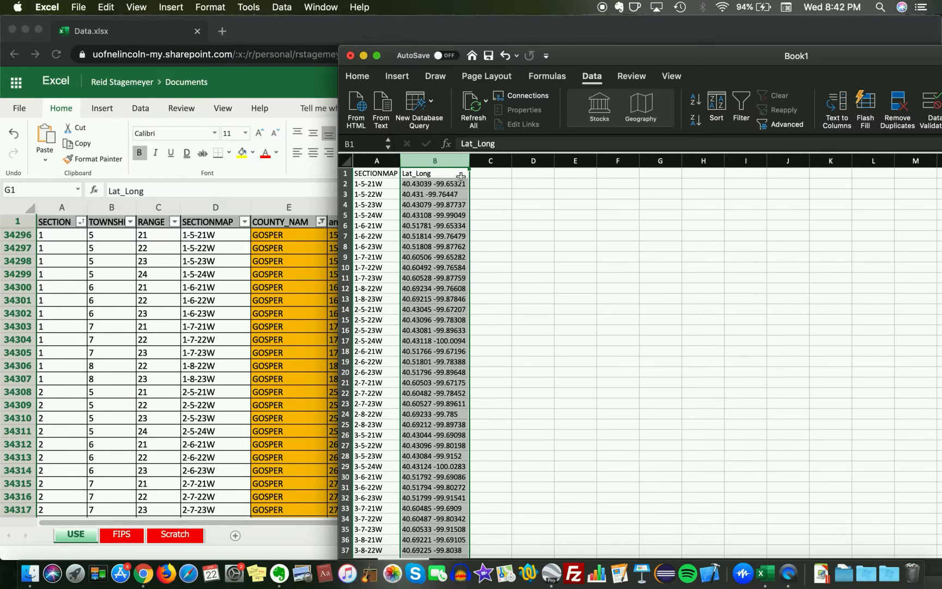
left_click(483, 159)
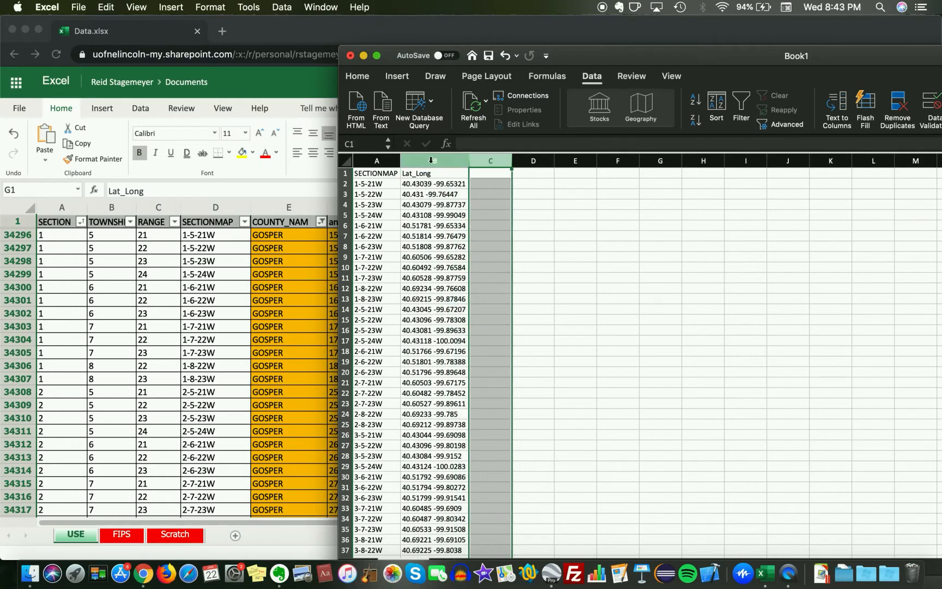
left_click(413, 161)
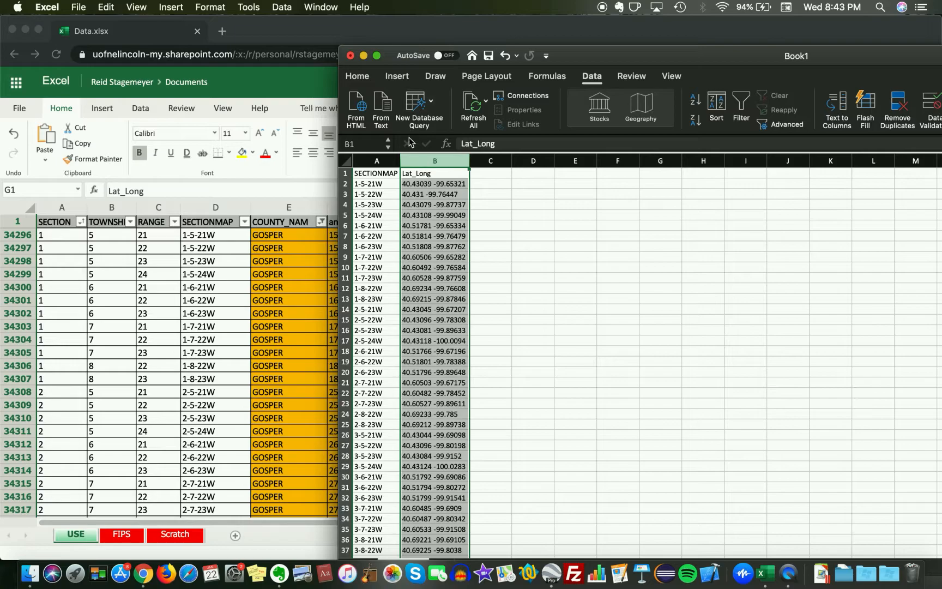
left_click(836, 102)
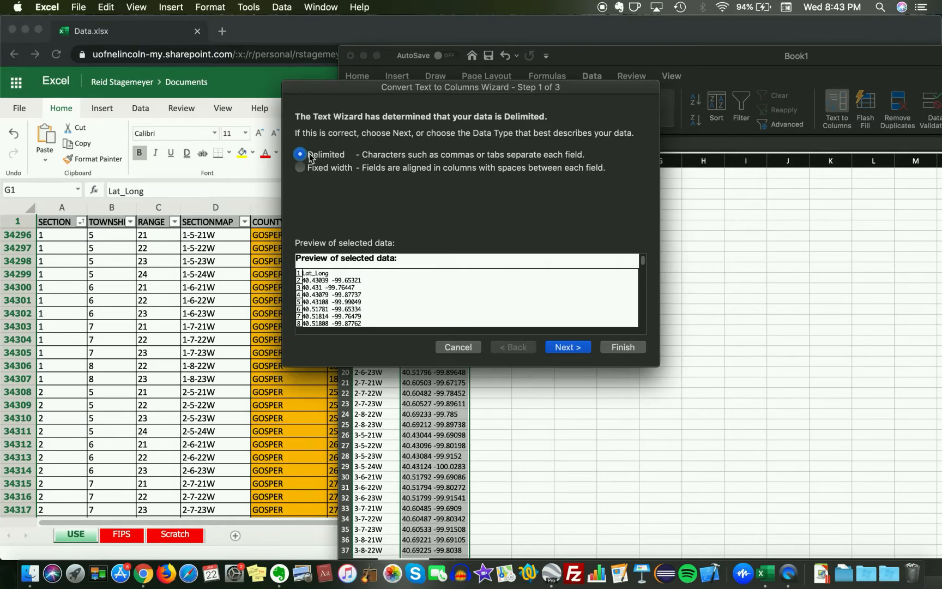
left_click_drag(388, 93, 619, 88)
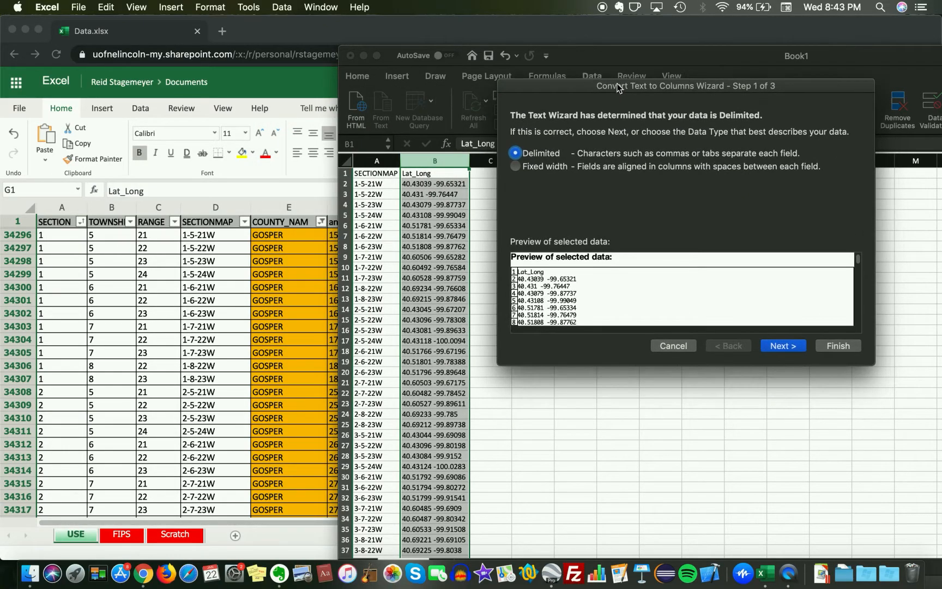
left_click(778, 347)
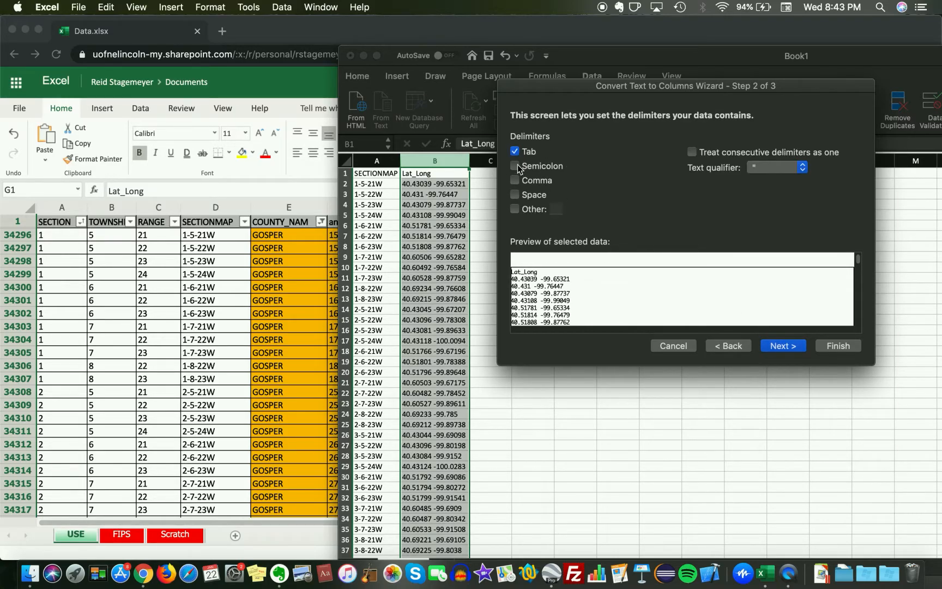
left_click(518, 197)
left_click_drag(860, 265, 835, 329)
scroll(832, 295, "up", 10)
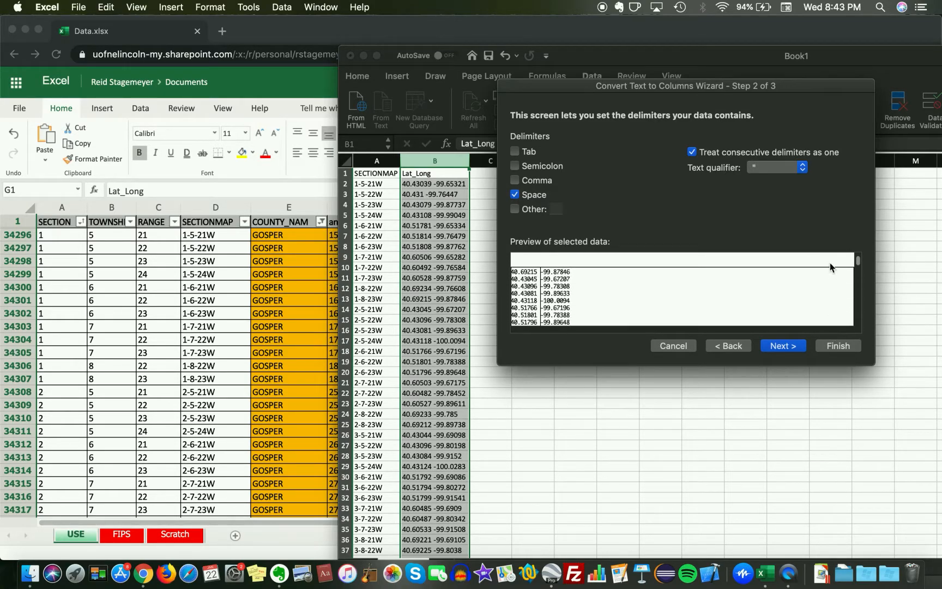
left_click(779, 346)
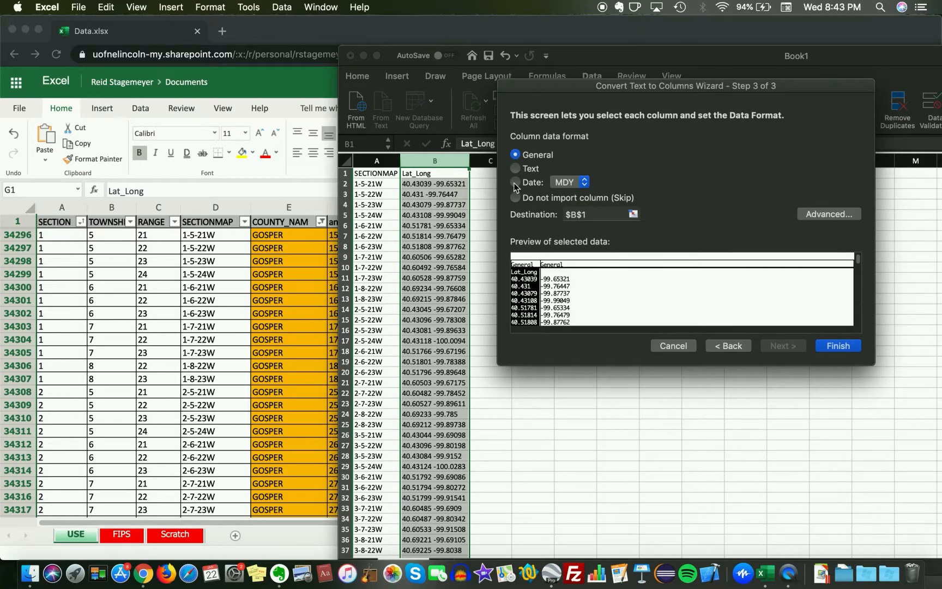
left_click(826, 347)
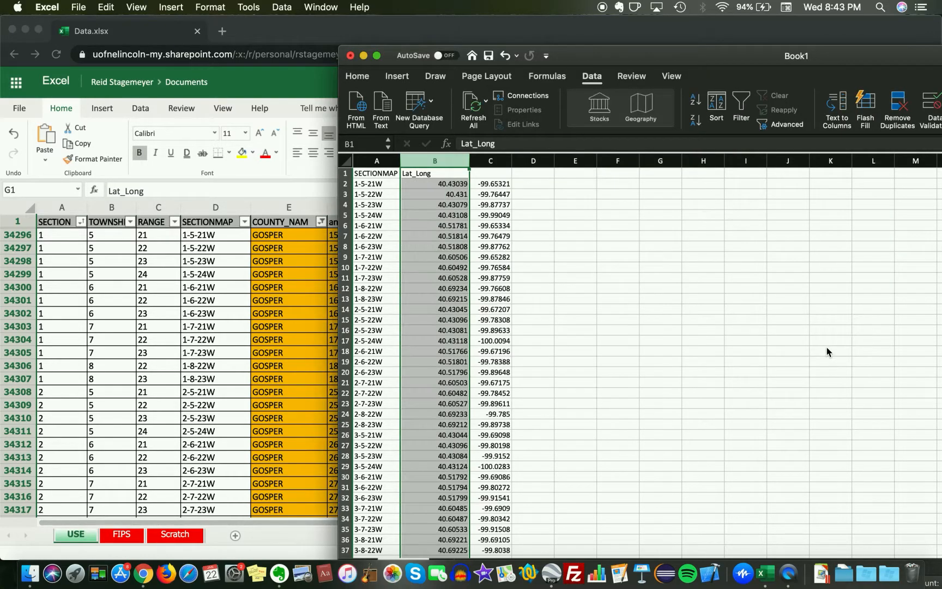
Enter the header Latitude in cell B1 and Longtitude in cell C1.
left_click(439, 173)
type("Latitud")
type("e")
key("Return")
left_click(498, 174)
type("Long")
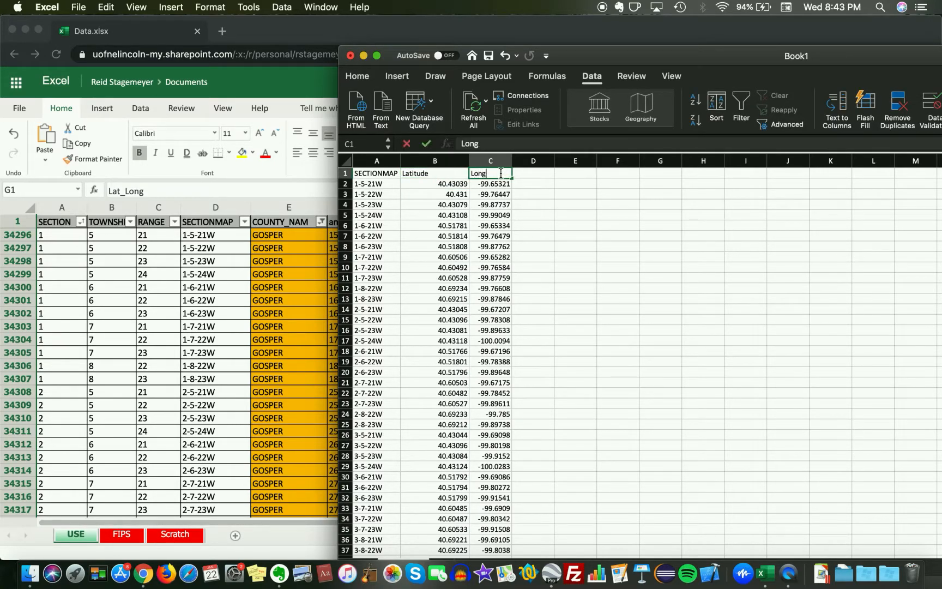
type("t")
key("Return")
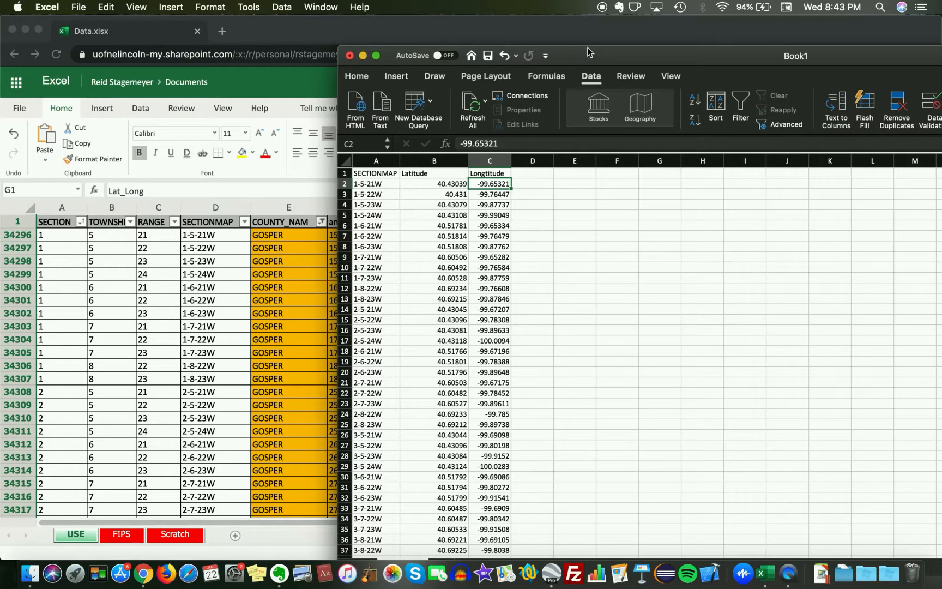
Save the workbook to the Desktop as Gosper_County_Coords in Excel Workbook (.xlsx) format.
left_click_drag(588, 51, 544, 27)
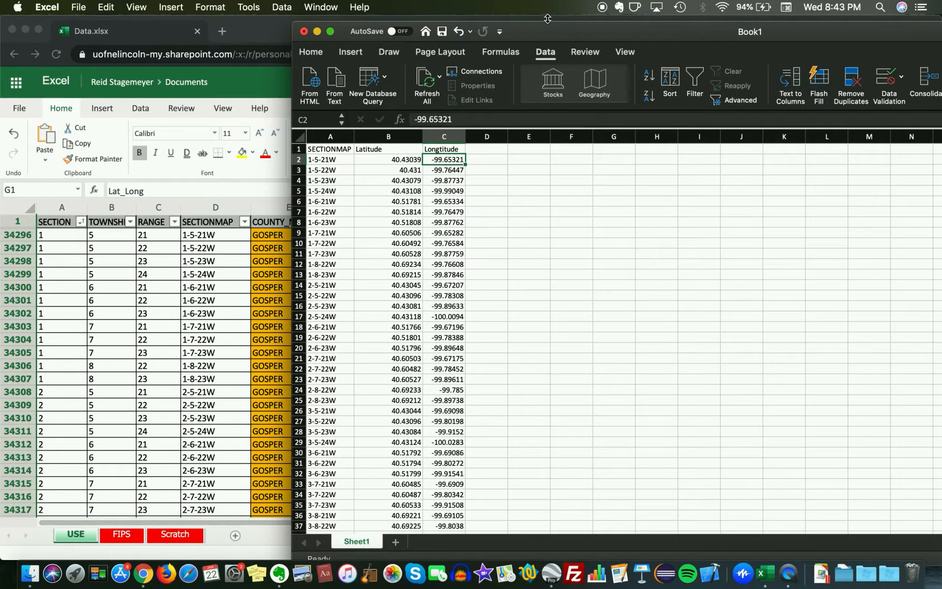
key("super+s")
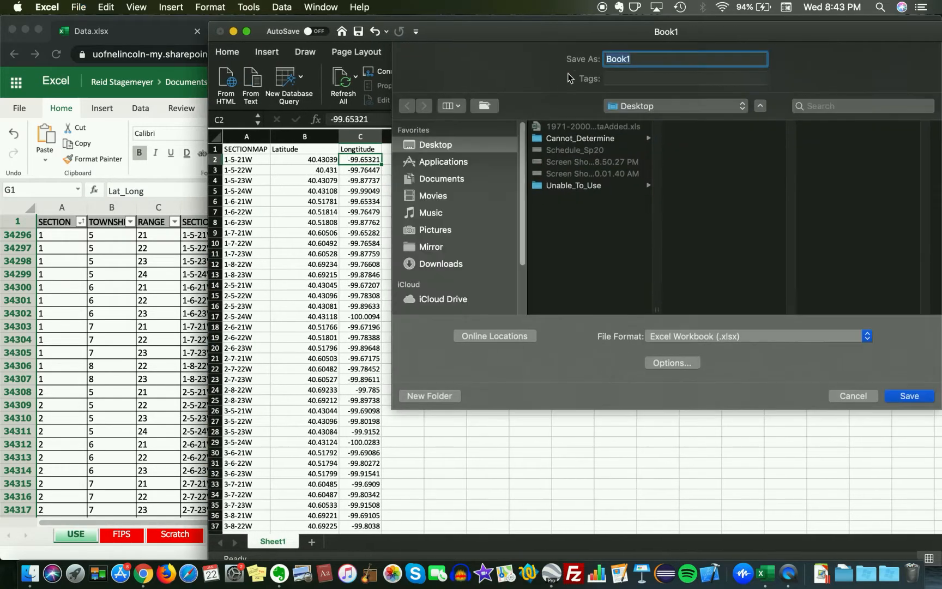
type("Gosper_County_Point")
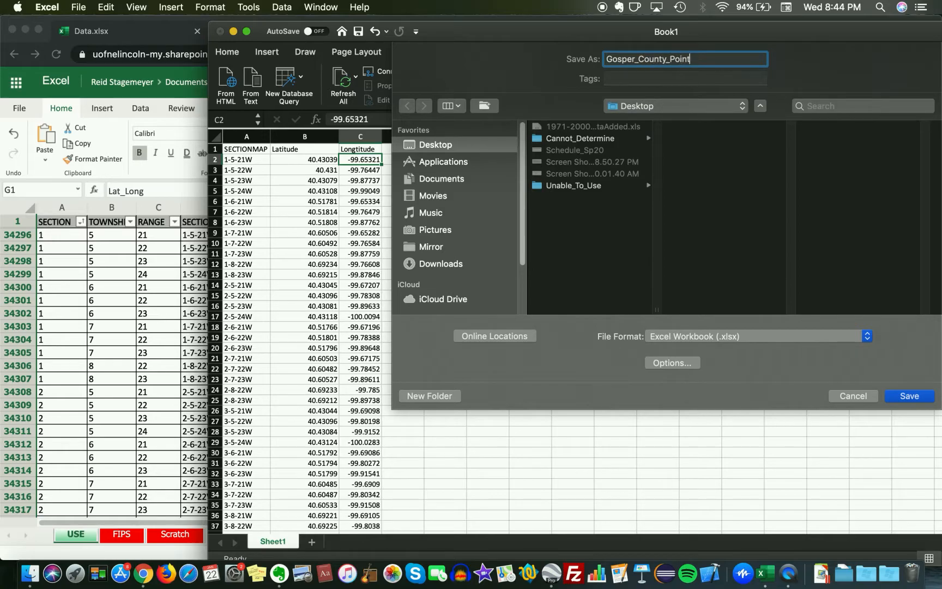
key("BackSpace")
key("Return")
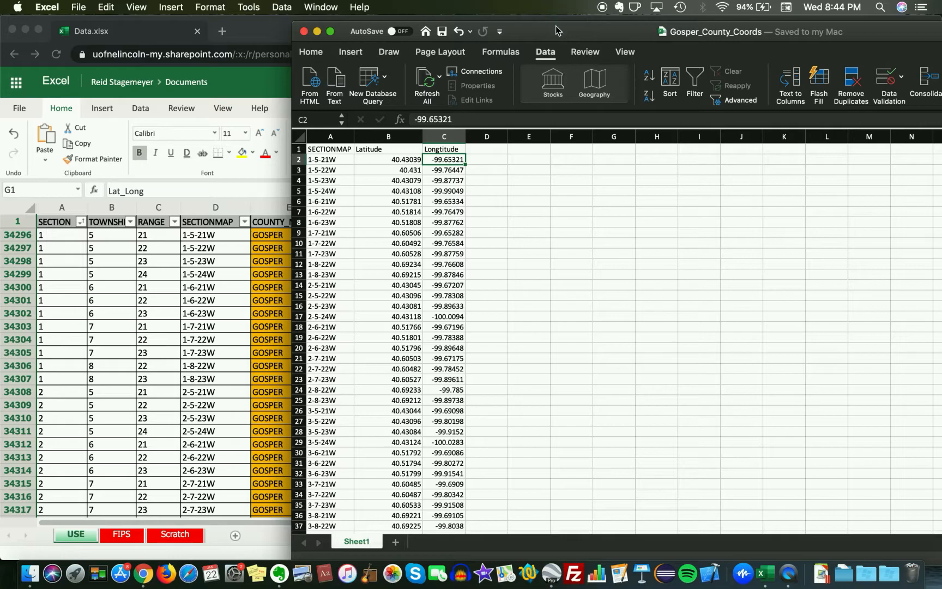
Save a copy of Gosper_County_Coords to the Desktop as Tab delimited Text (.txt), keeping that format despite possible feature loss.
left_click(79, 7)
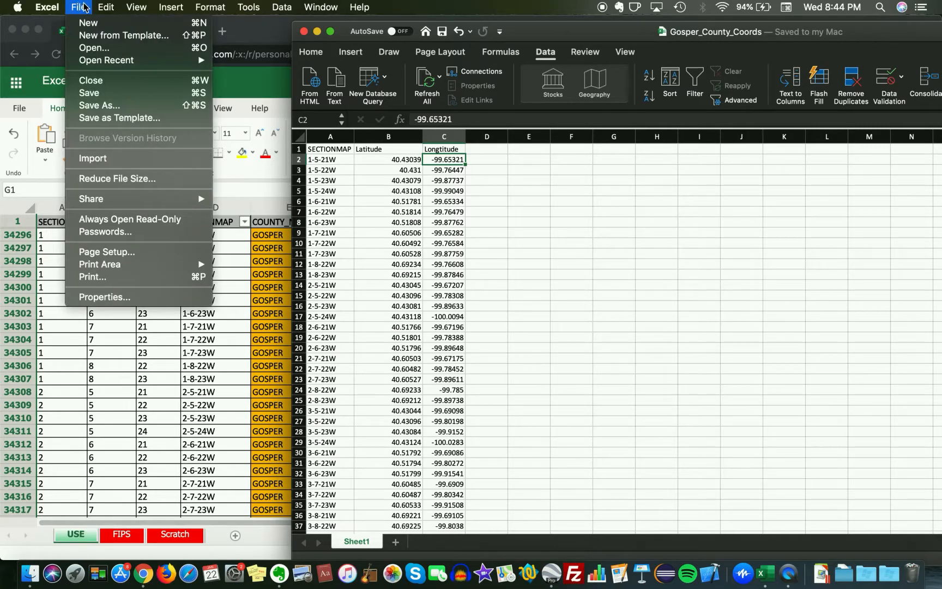
left_click(134, 106)
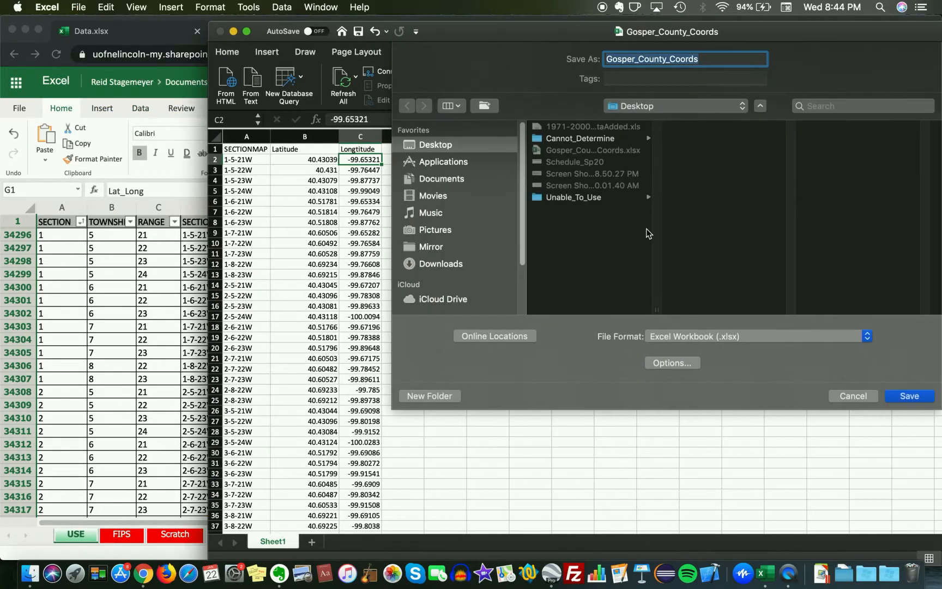
left_click(685, 336)
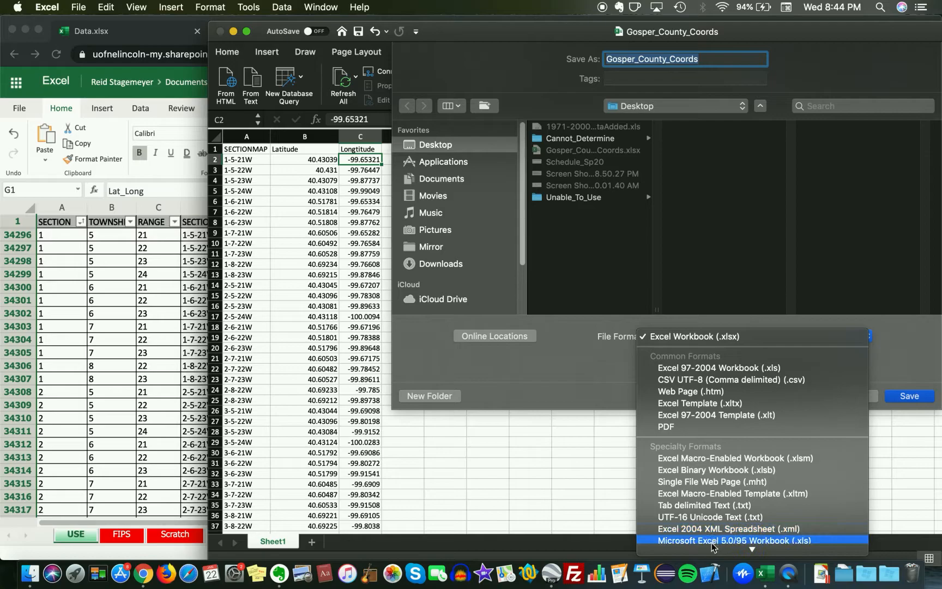
scroll(713, 547, "down", 5)
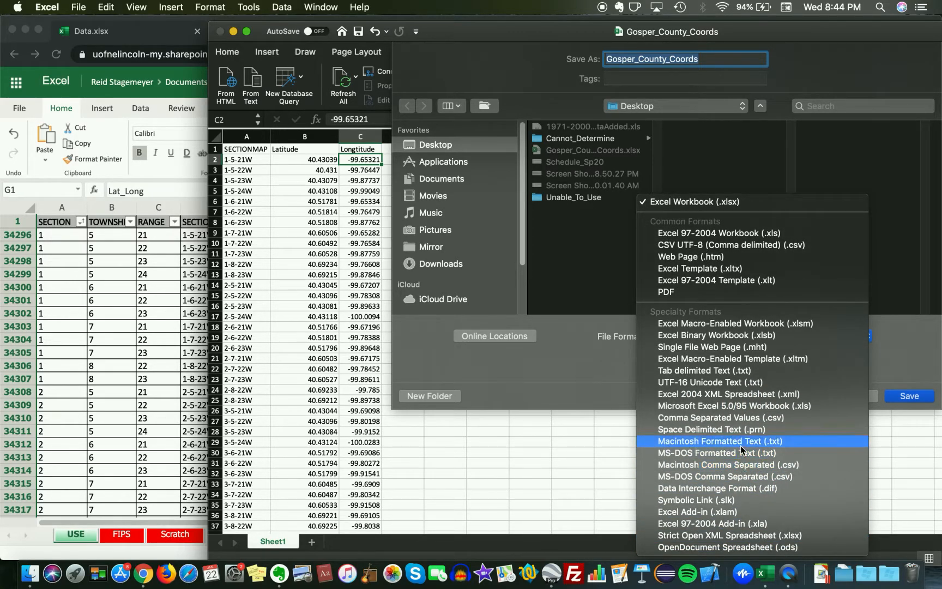
left_click(713, 371)
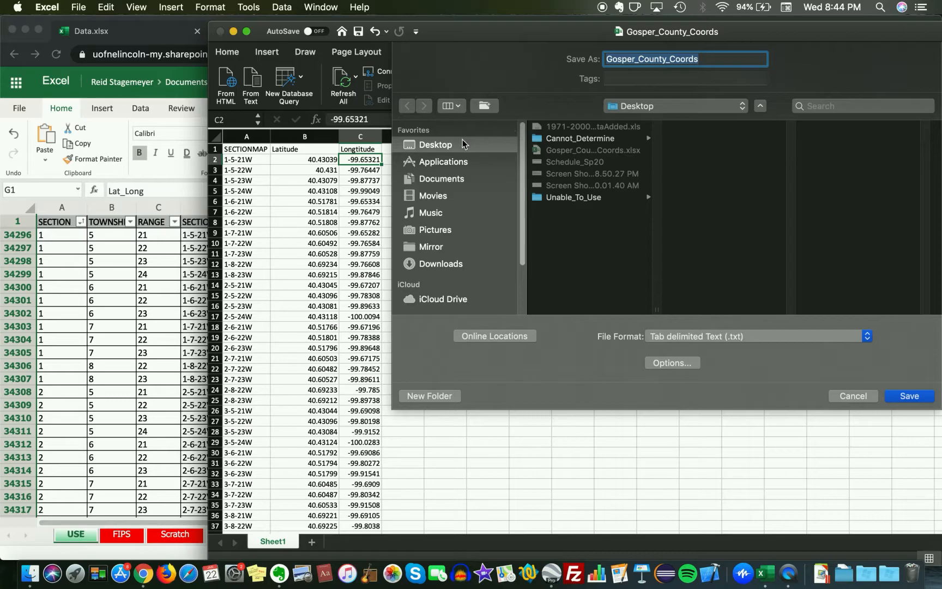
left_click(908, 397)
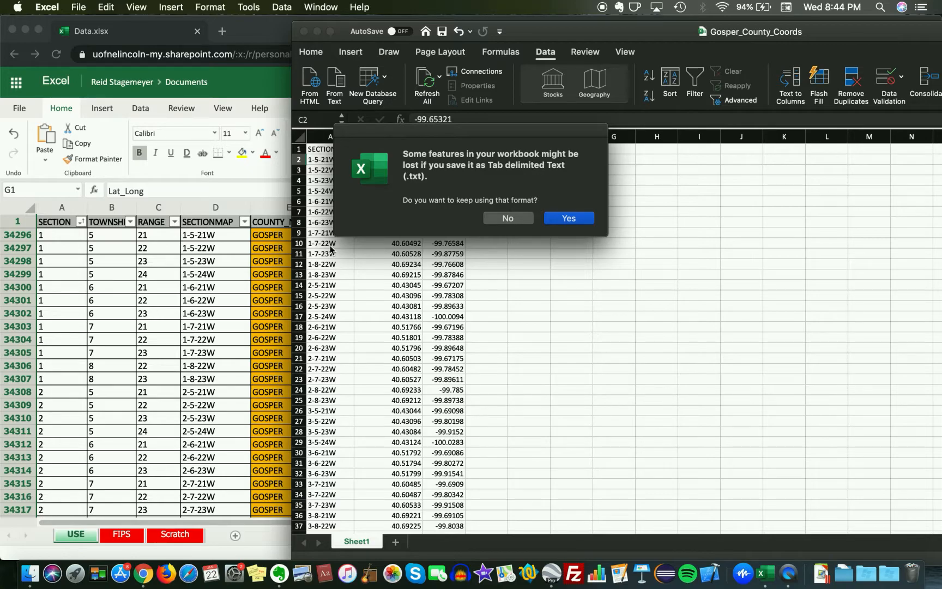
left_click_drag(407, 180, 451, 179)
left_click(541, 196)
left_click(556, 220)
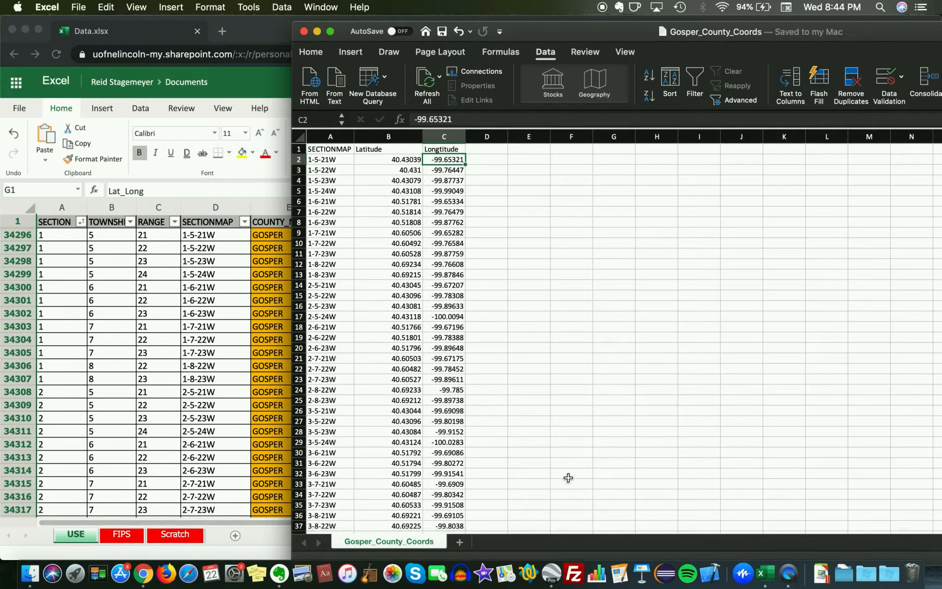
Switch to Google Earth Pro, quit and relaunch it, and dismiss the small startup window.
left_click(552, 573)
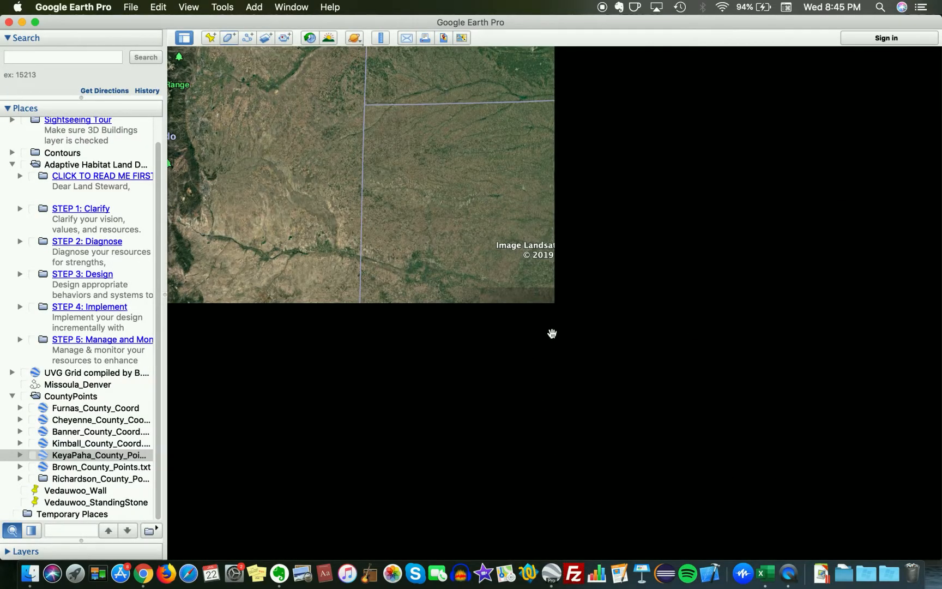
scroll(552, 334, "down", 5)
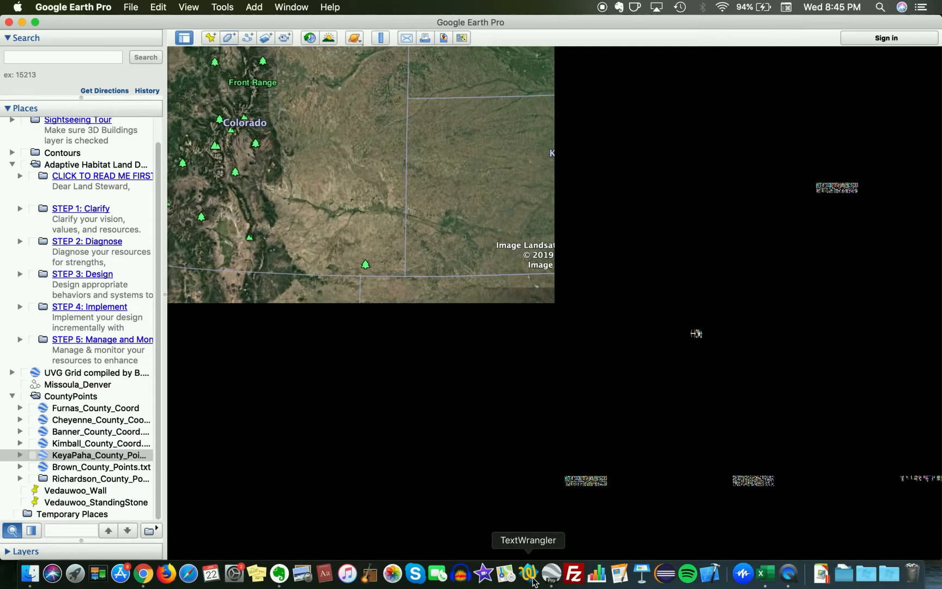
right_click(552, 574)
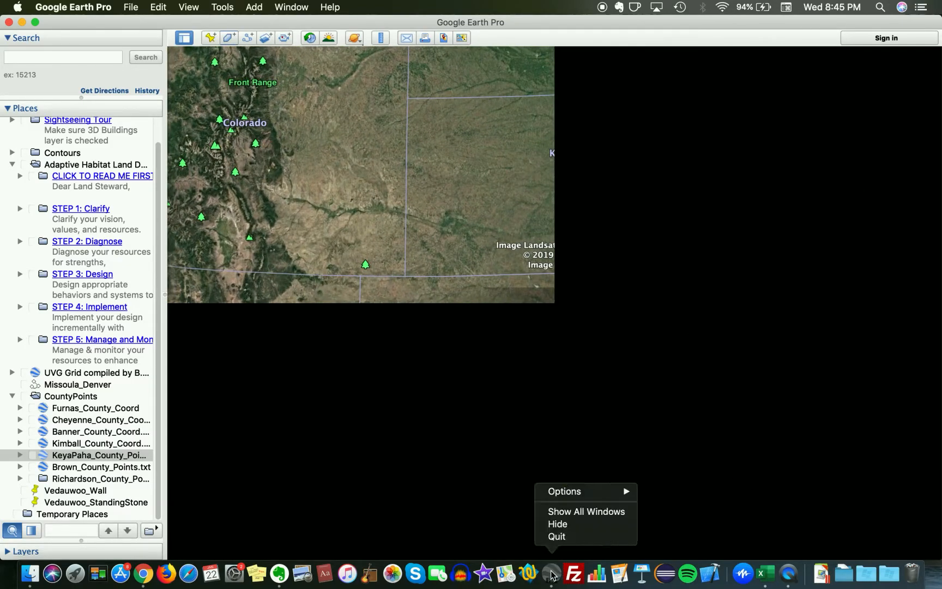
left_click(565, 538)
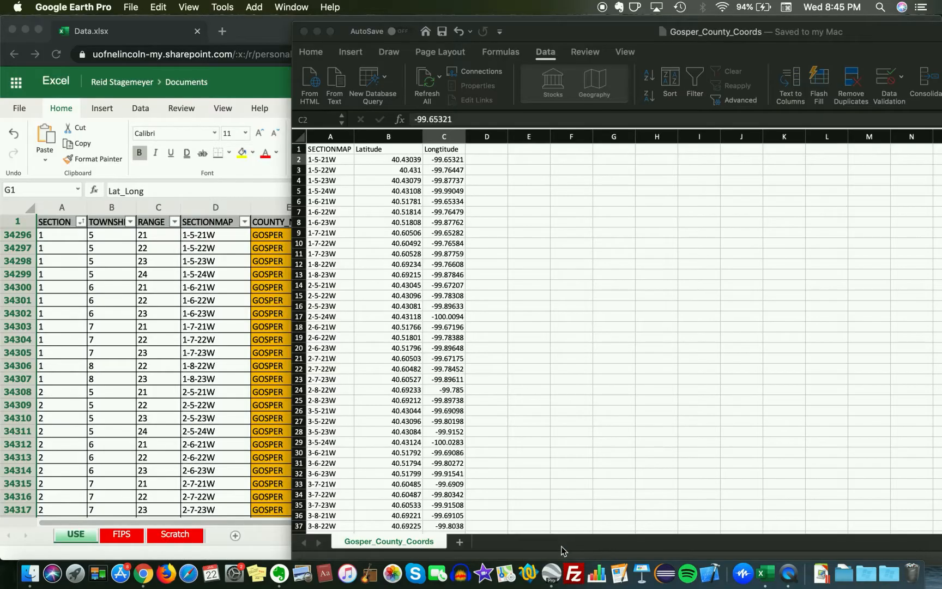
left_click(555, 576)
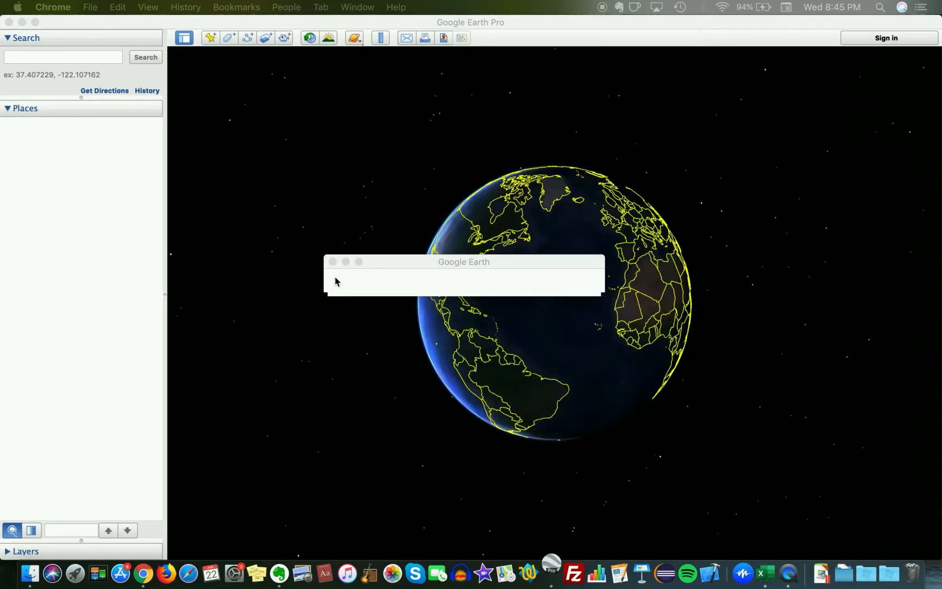
left_click(334, 262)
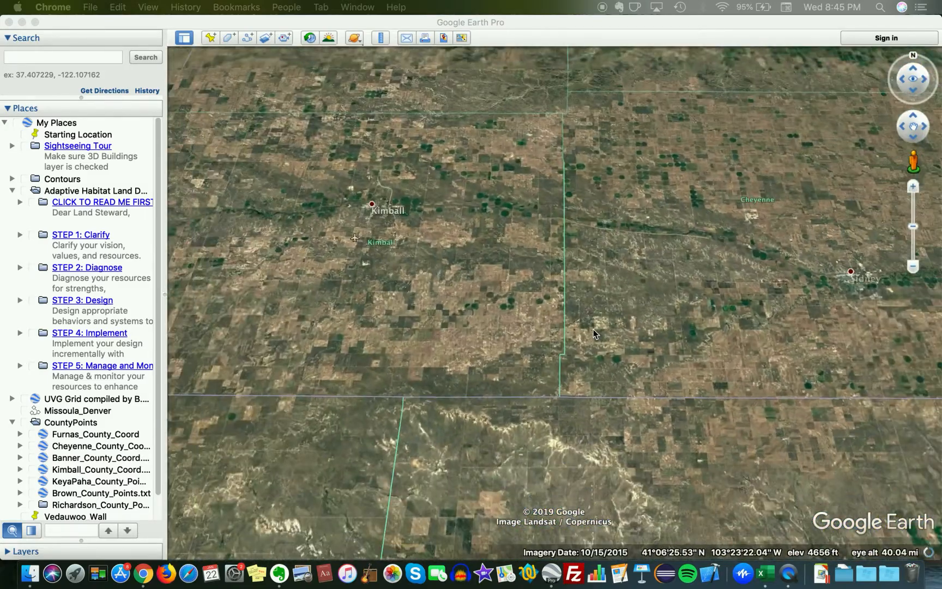
Bring the whole state of Nebraska into view on the map and show the end of the saved places list.
scroll(594, 334, "down", 3)
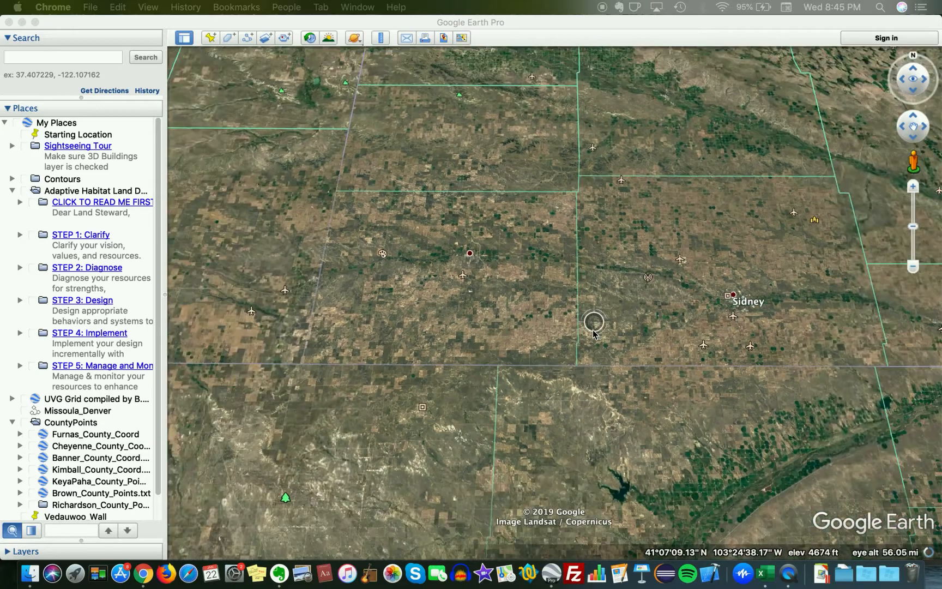
scroll(594, 330, "down", 2)
left_click(611, 347)
left_click_drag(611, 347, 442, 331)
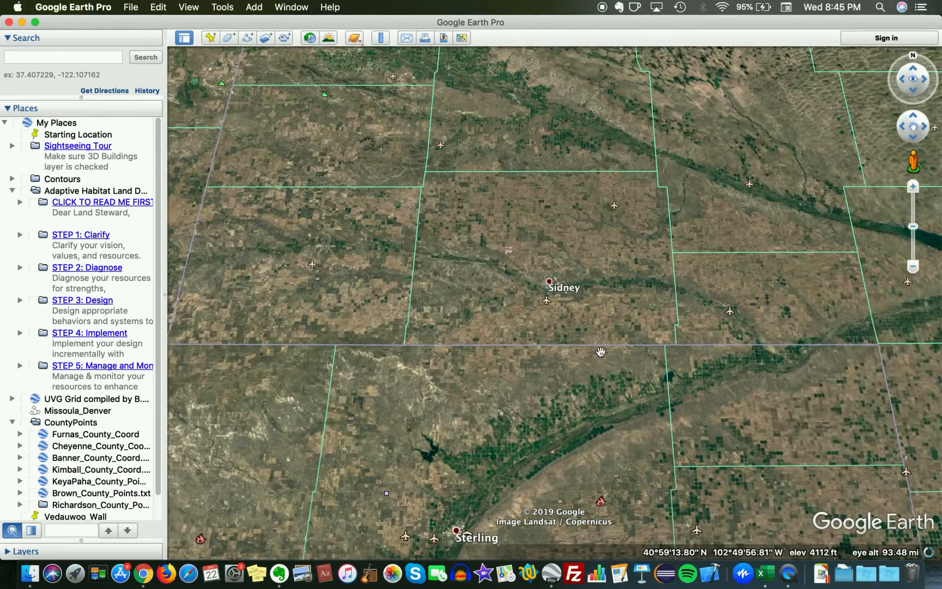
scroll(601, 351, "down", 5)
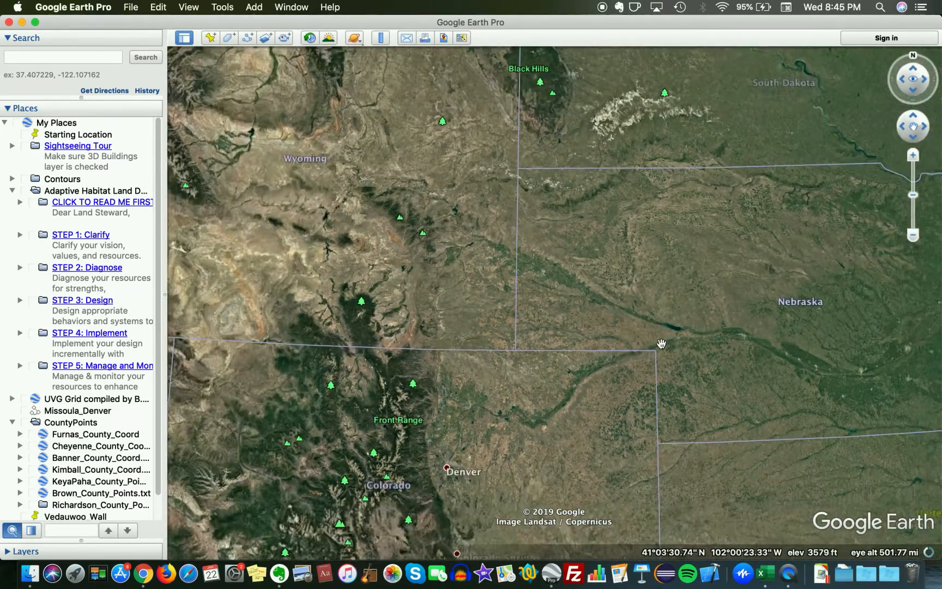
left_click_drag(662, 344, 325, 368)
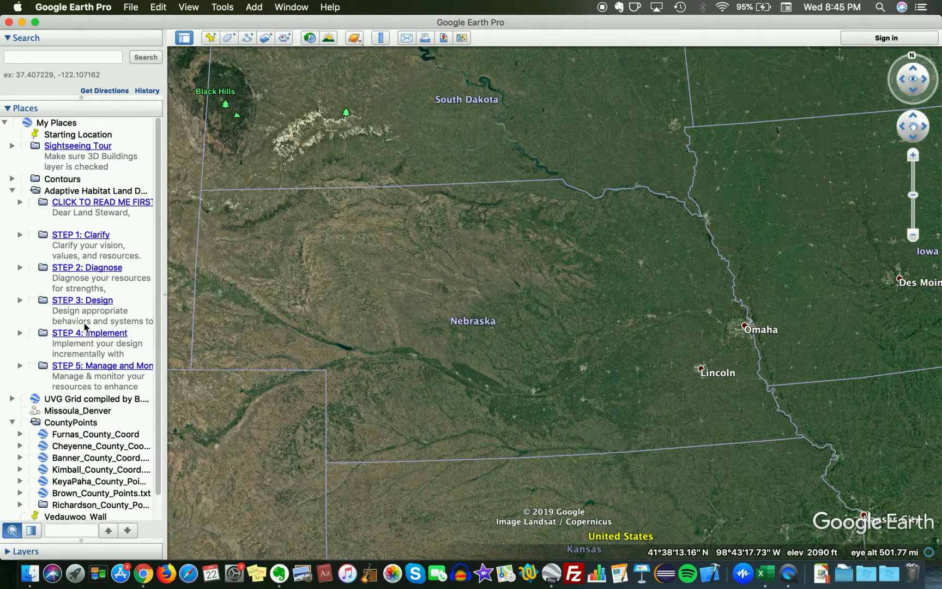
scroll(90, 328, "down", 2)
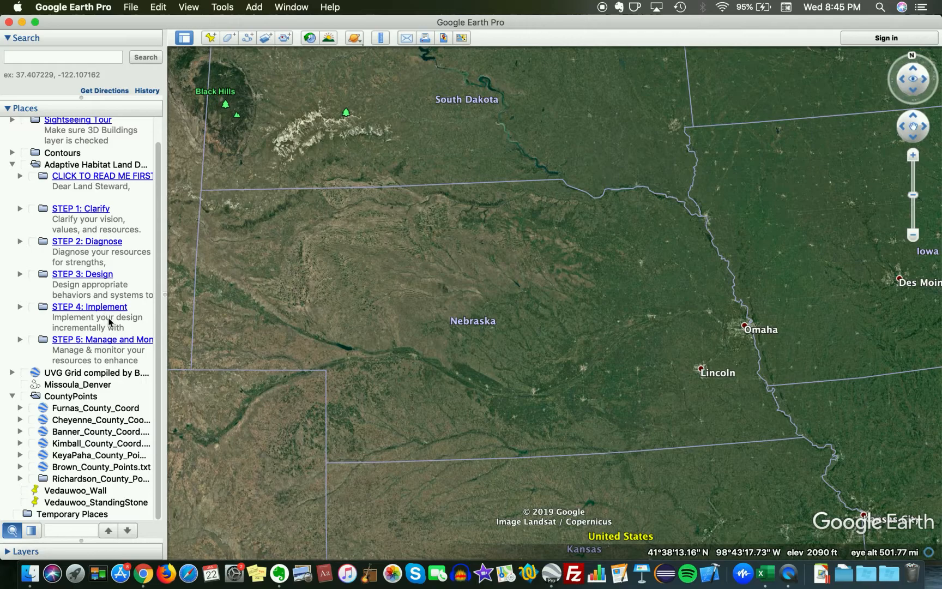
Import the Gosper_County_Coords text file from the Desktop as delimited data, with Tab as the delimiter and UTF-8 encoding.
left_click(135, 9)
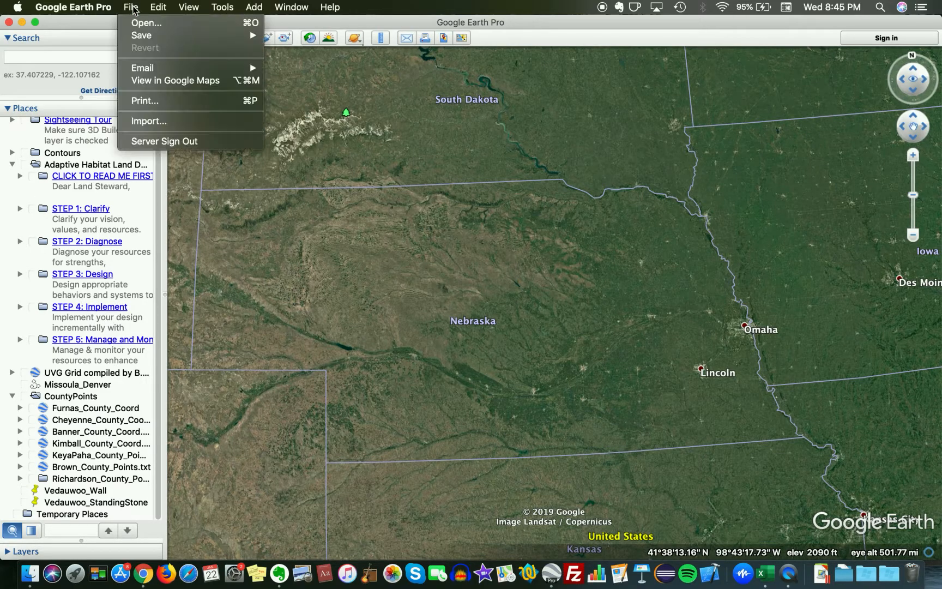
left_click(145, 122)
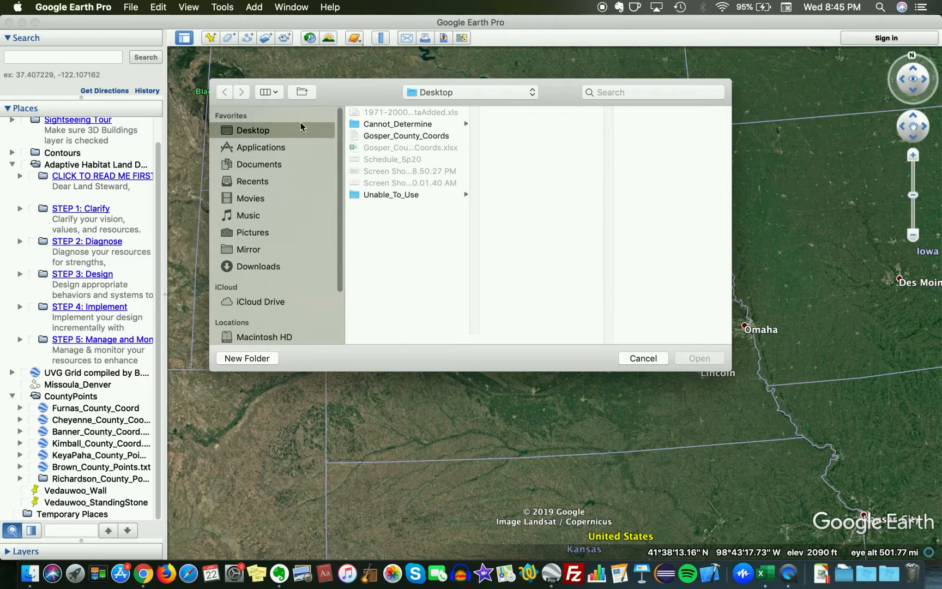
left_click(425, 136)
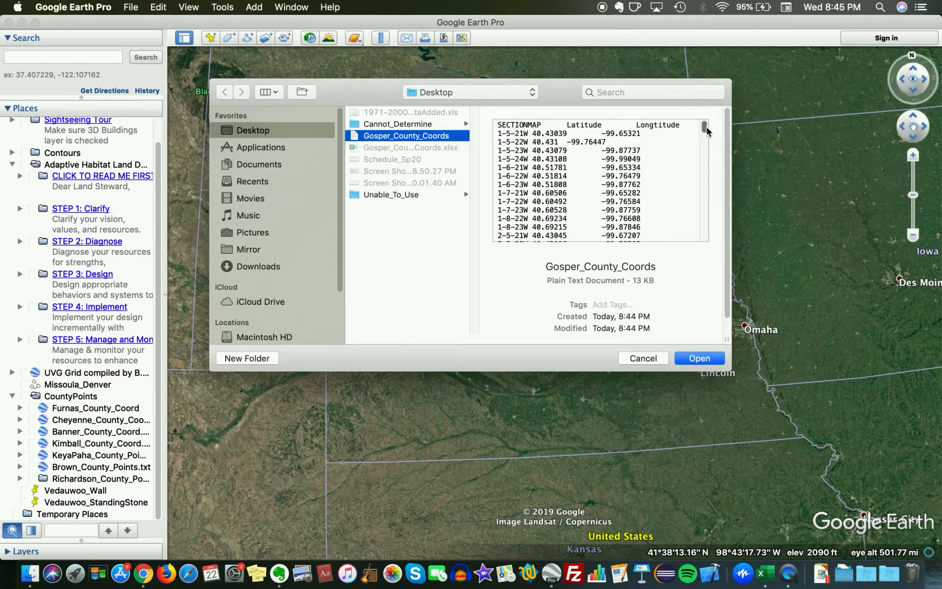
left_click_drag(704, 128, 705, 170)
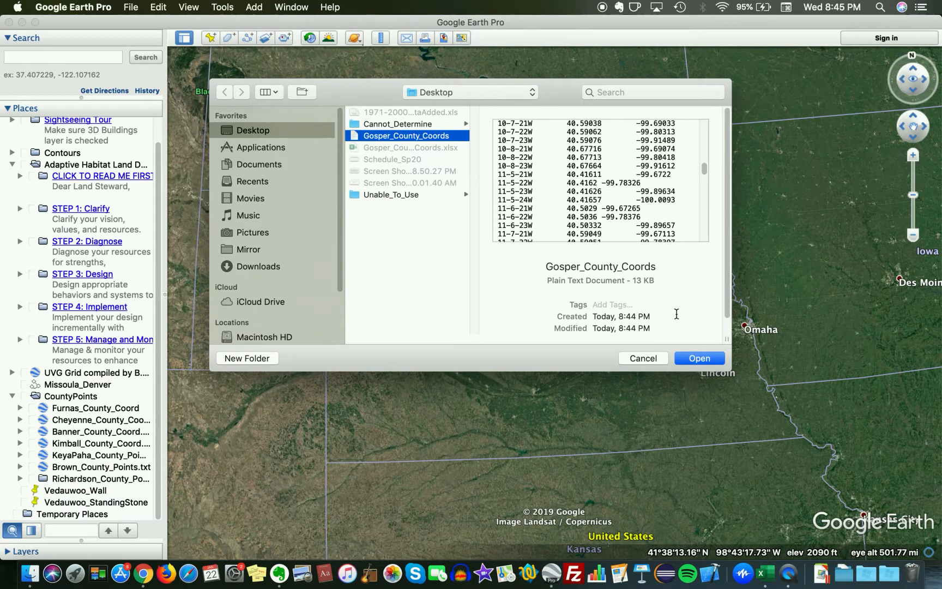
left_click(691, 360)
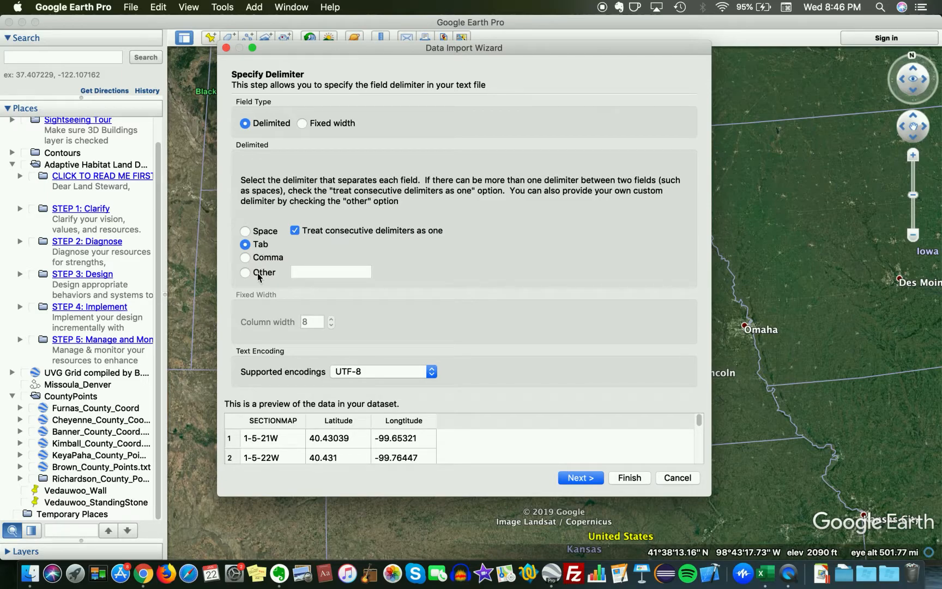
scroll(438, 450, "down", 5)
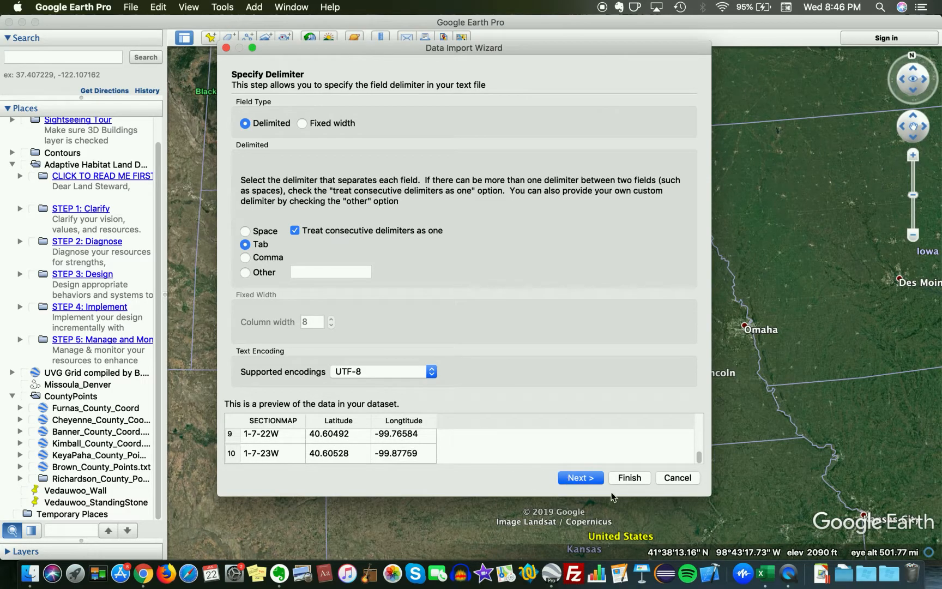
left_click(575, 479)
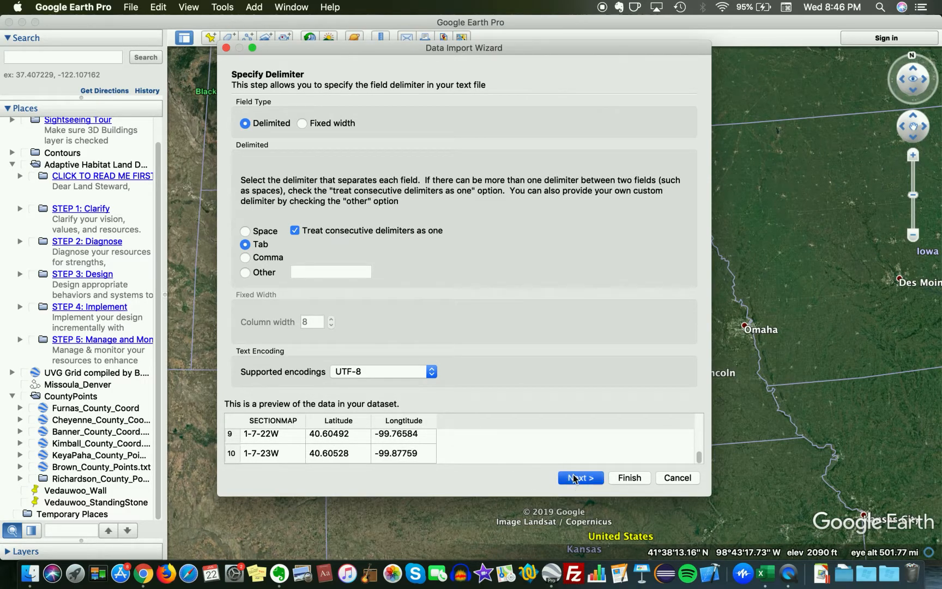
Assign the Latitude column as the latitude field and the Longtitude column as the longitude field, checking the data preview.
left_click(333, 116)
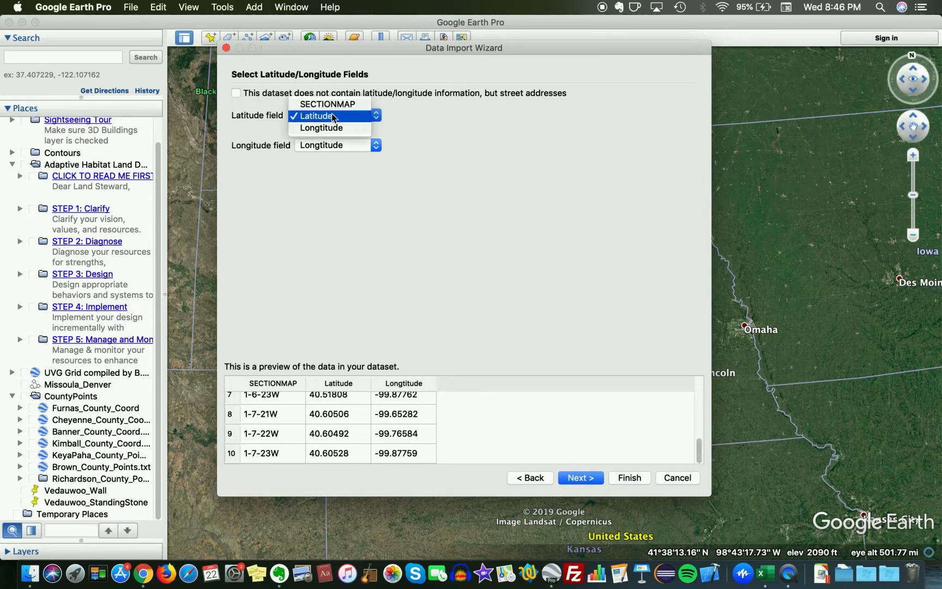
left_click(333, 116)
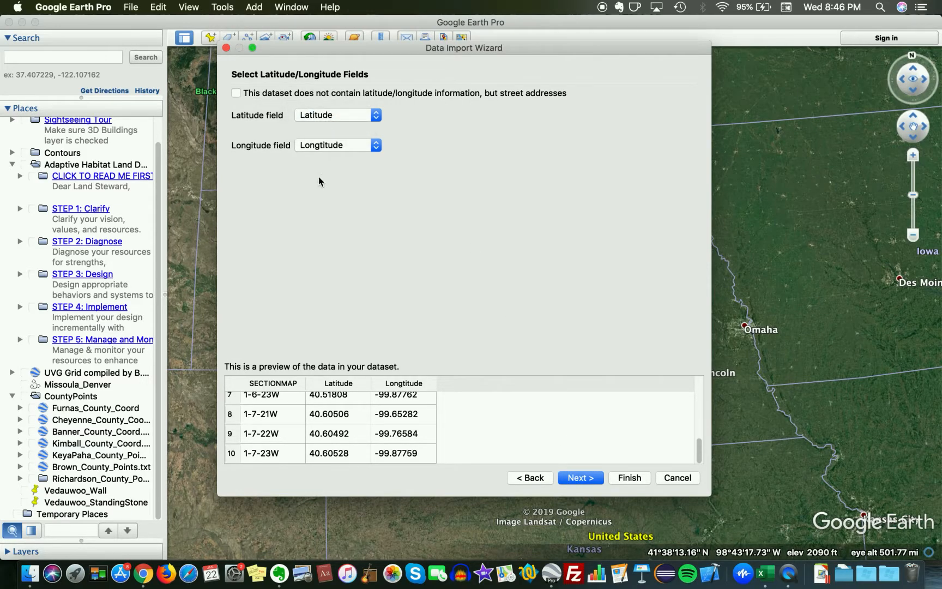
left_click(331, 146)
left_click(330, 146)
scroll(505, 419, "up", 5)
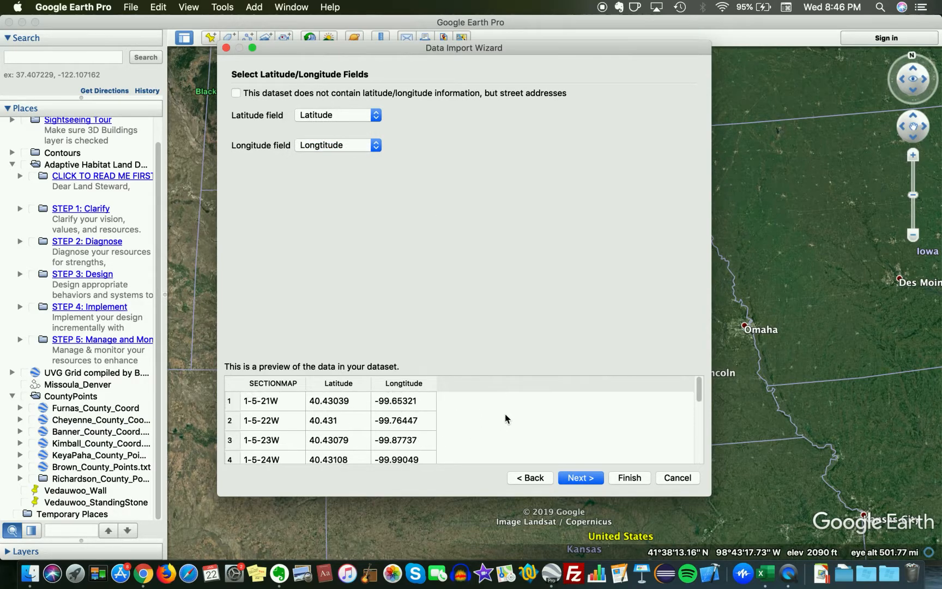
scroll(505, 417, "down", 5)
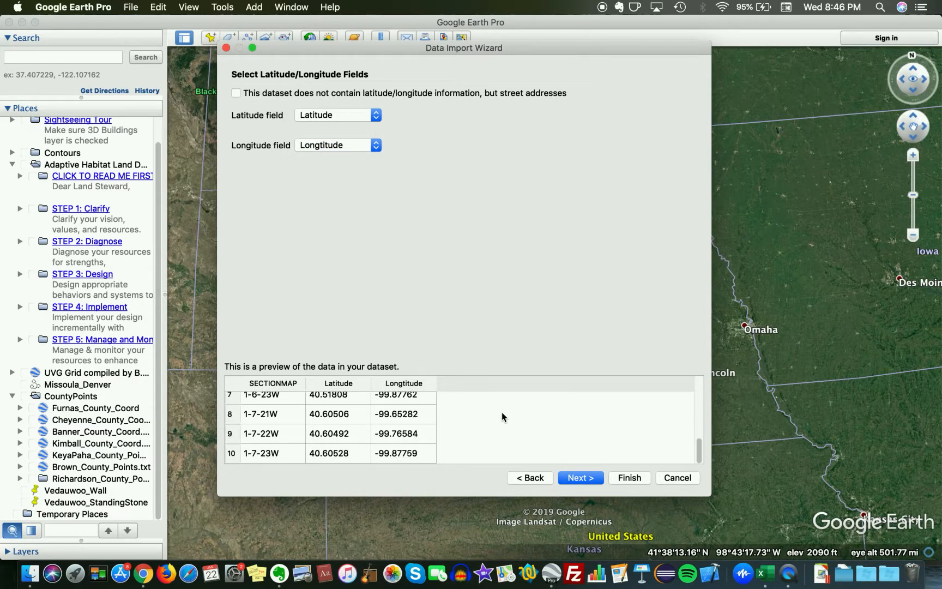
left_click(580, 478)
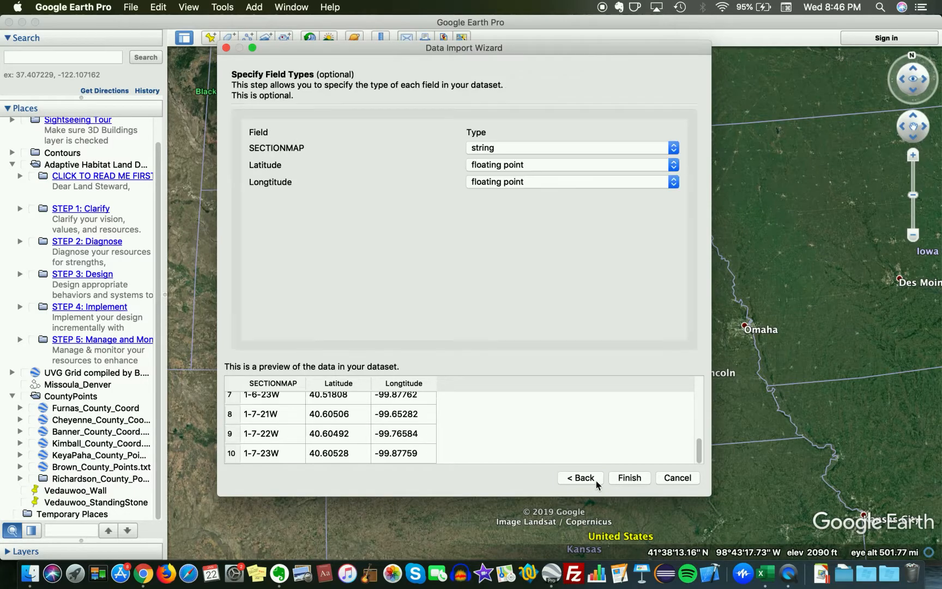
Keep SECTIONMAP as a string and both coordinate fields as floating point, and finish the import wizard.
left_click(502, 161)
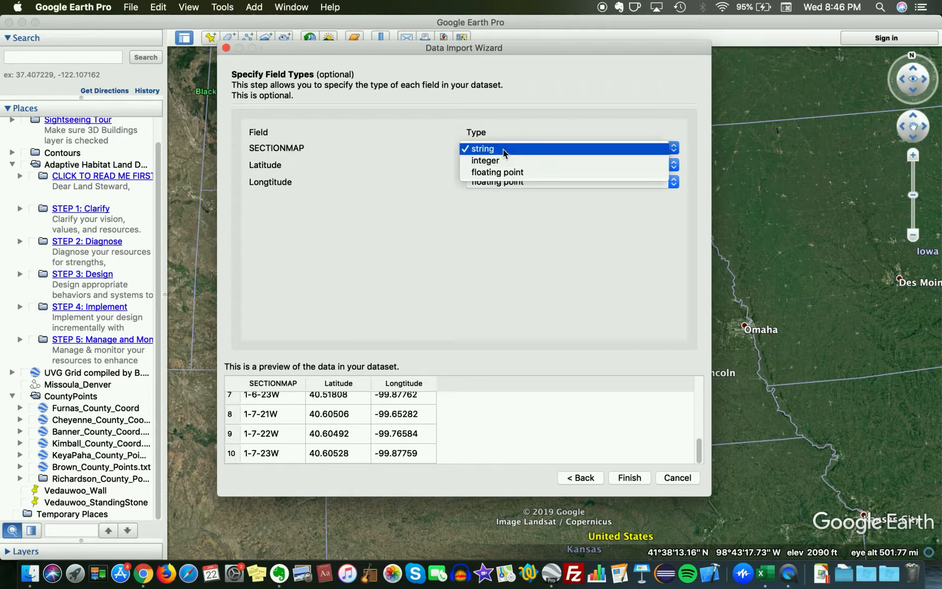
left_click(503, 164)
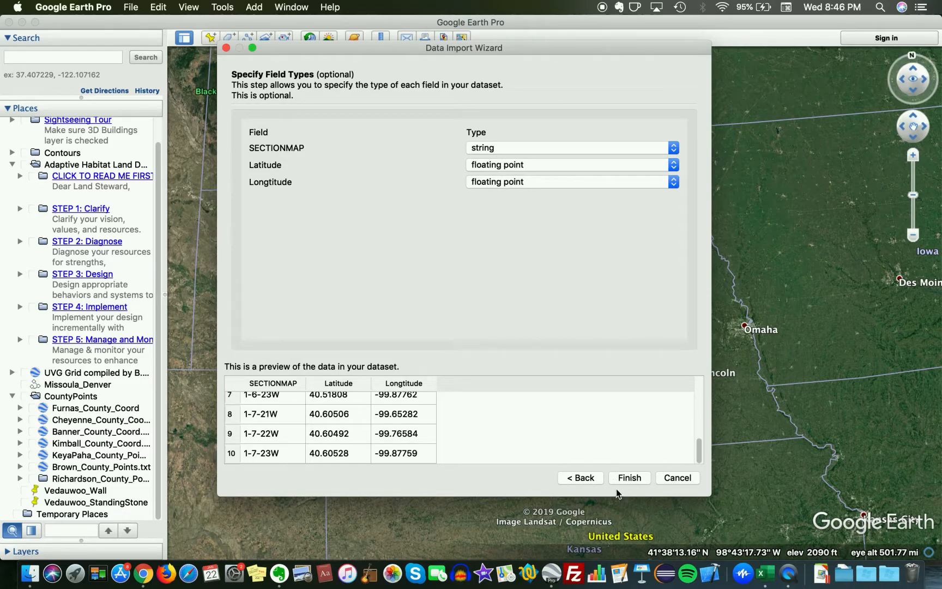
left_click(627, 478)
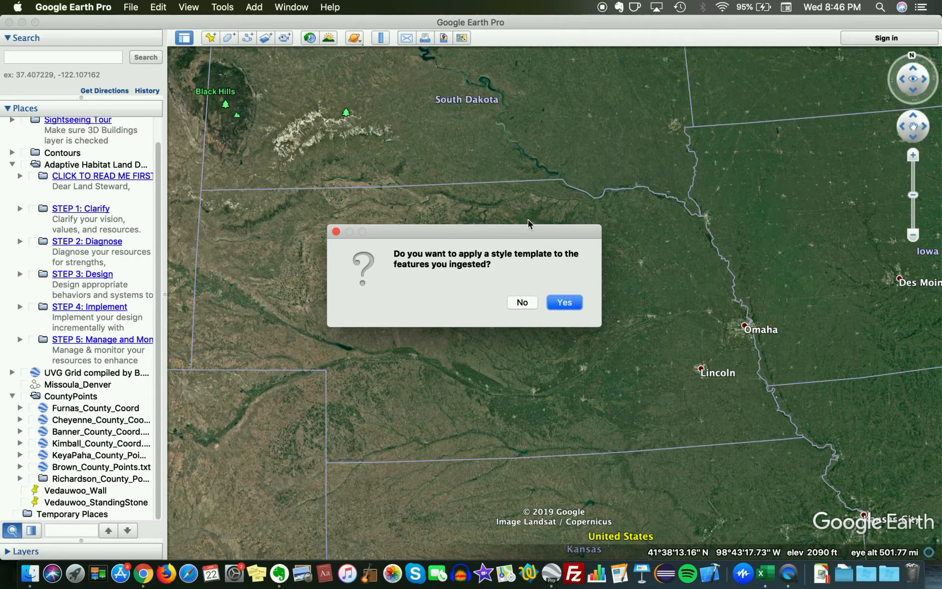
Apply a new style template to the imported features and set its name field to SECTIONMAP.
left_click(562, 303)
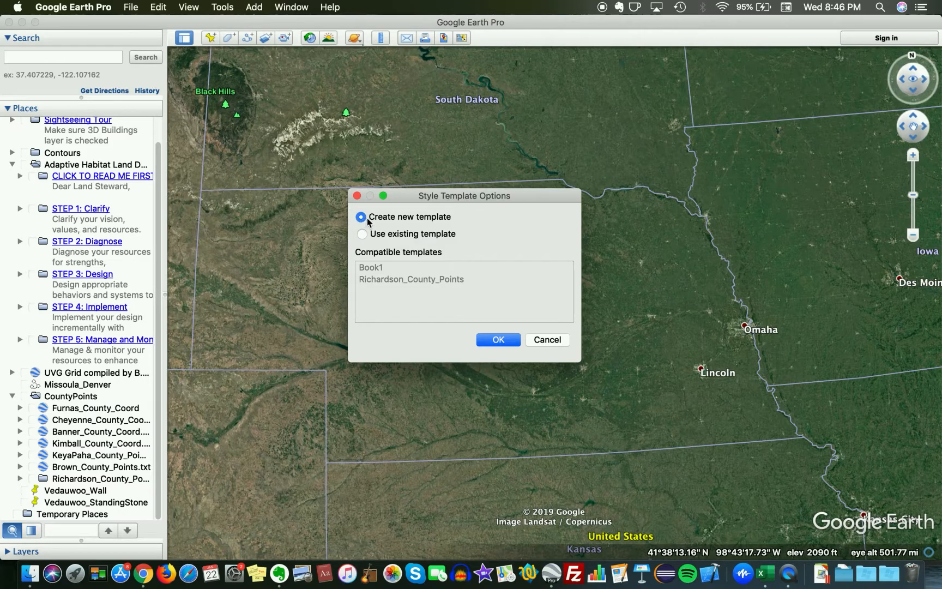
left_click(499, 340)
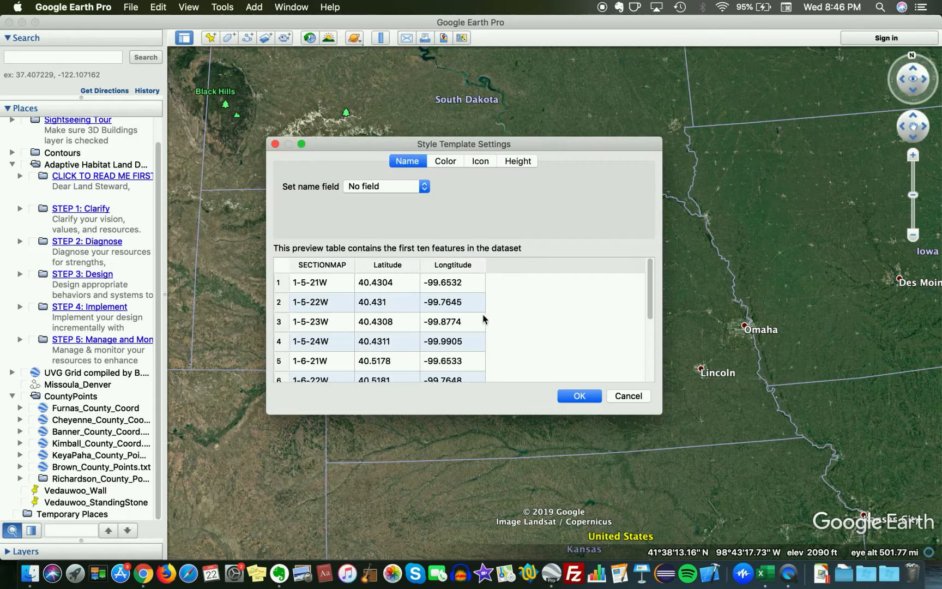
left_click(396, 187)
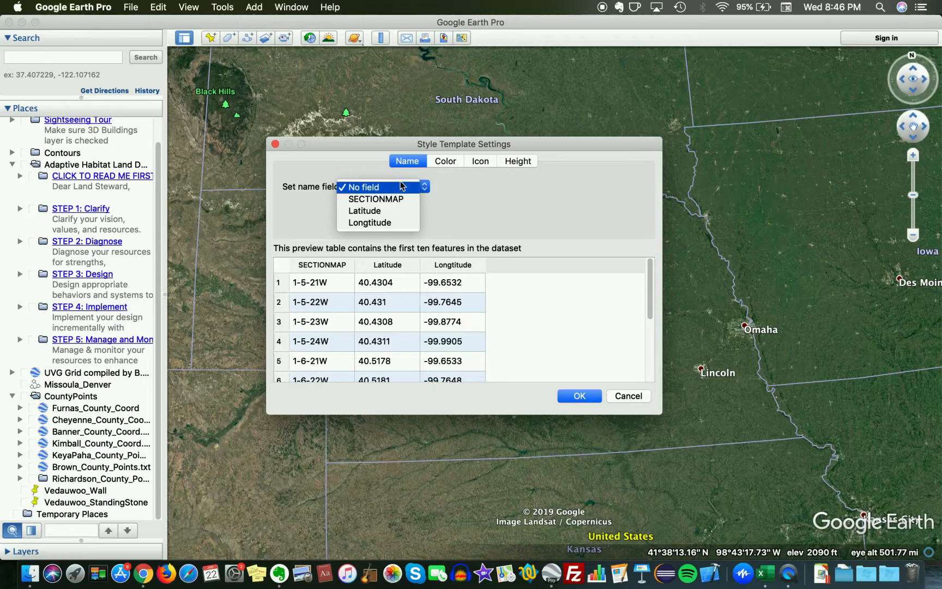
left_click(401, 186)
left_click(401, 186)
left_click(406, 178)
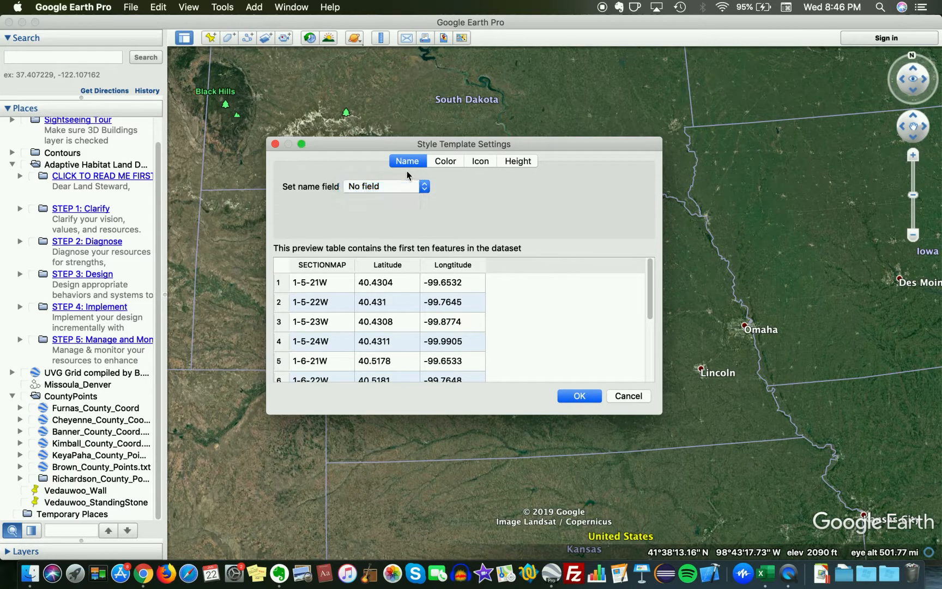
left_click(383, 187)
left_click(383, 200)
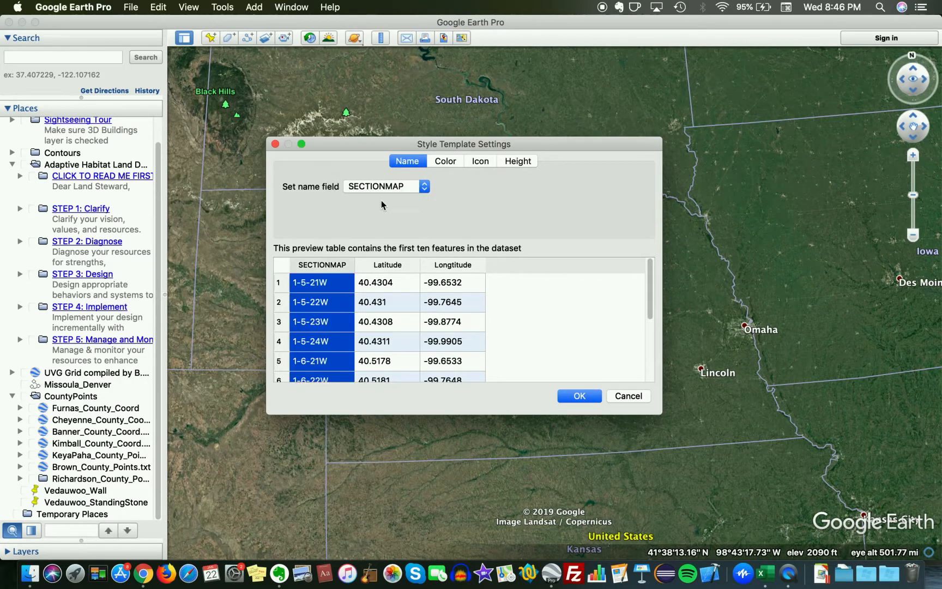
Style the features with a single color, the yellow pushpin icon for all, and clamping to the ground.
left_click(447, 164)
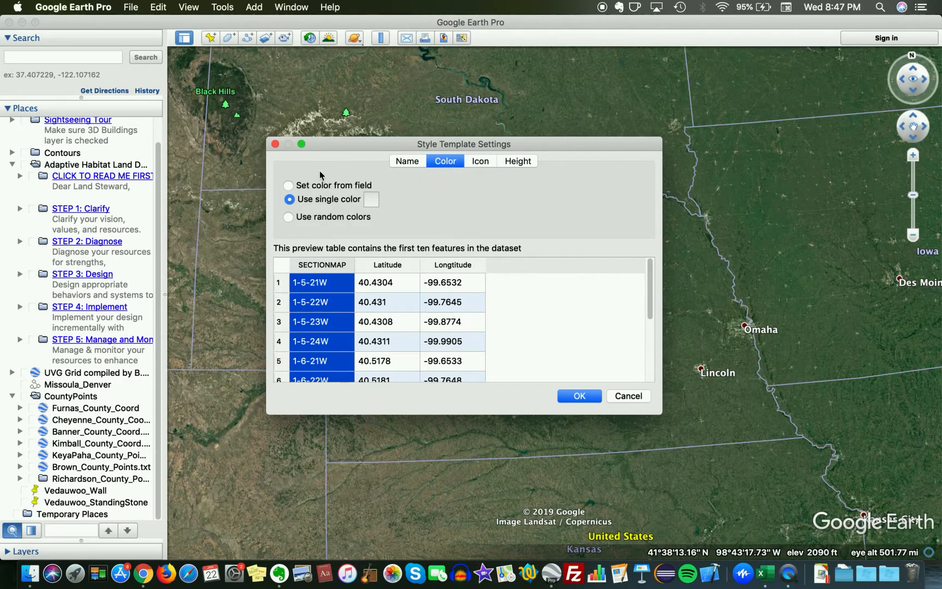
left_click(482, 162)
left_click(456, 187)
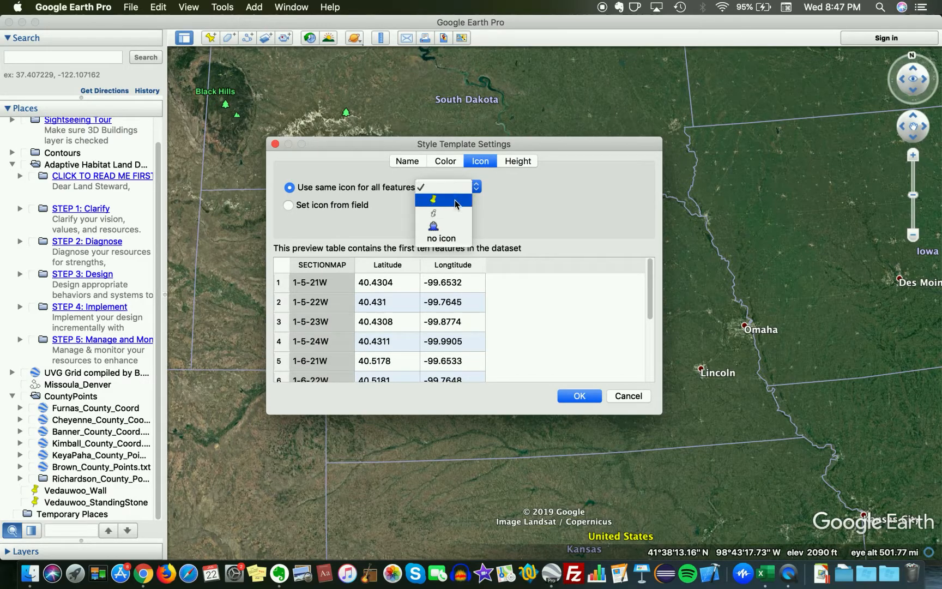
left_click(456, 199)
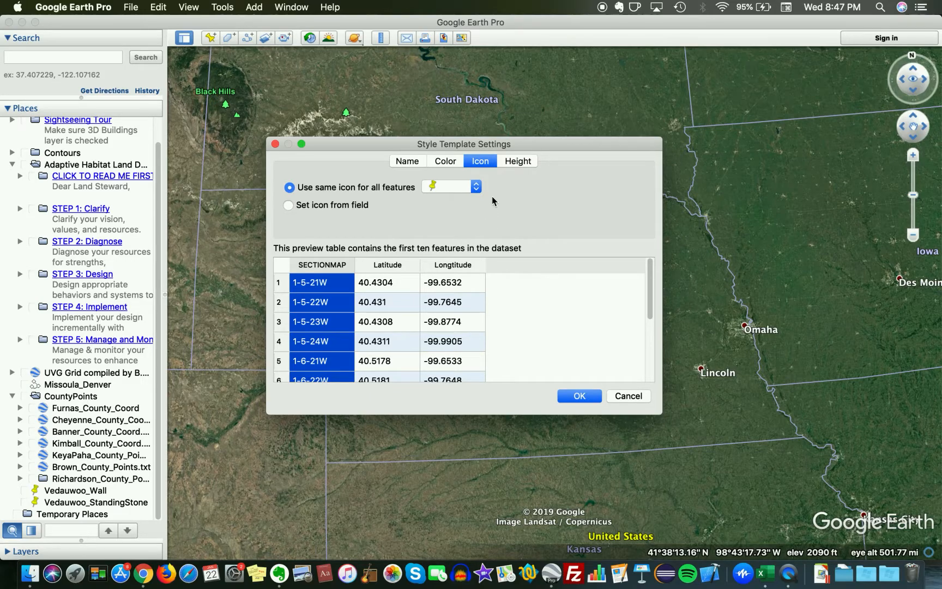
left_click(522, 164)
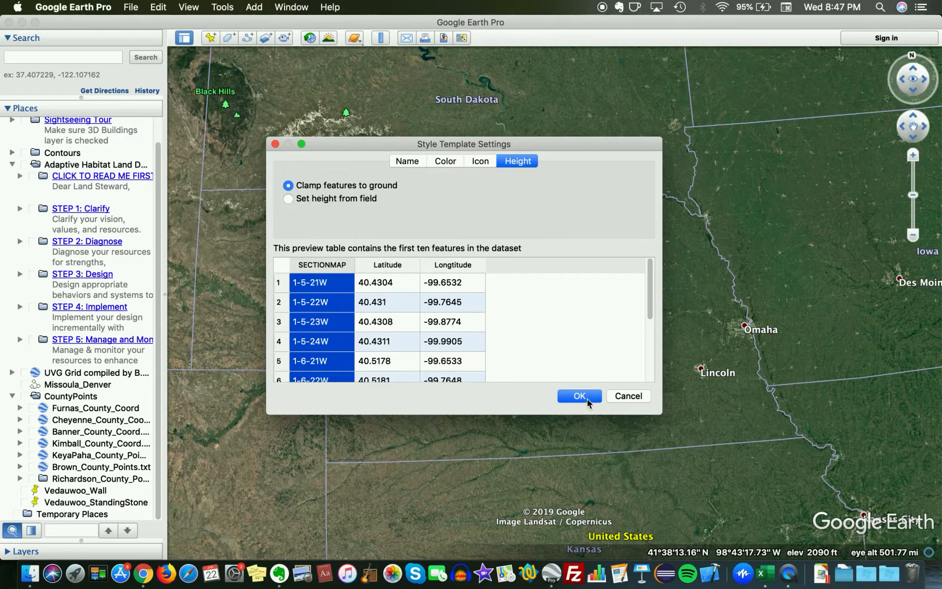
left_click(580, 396)
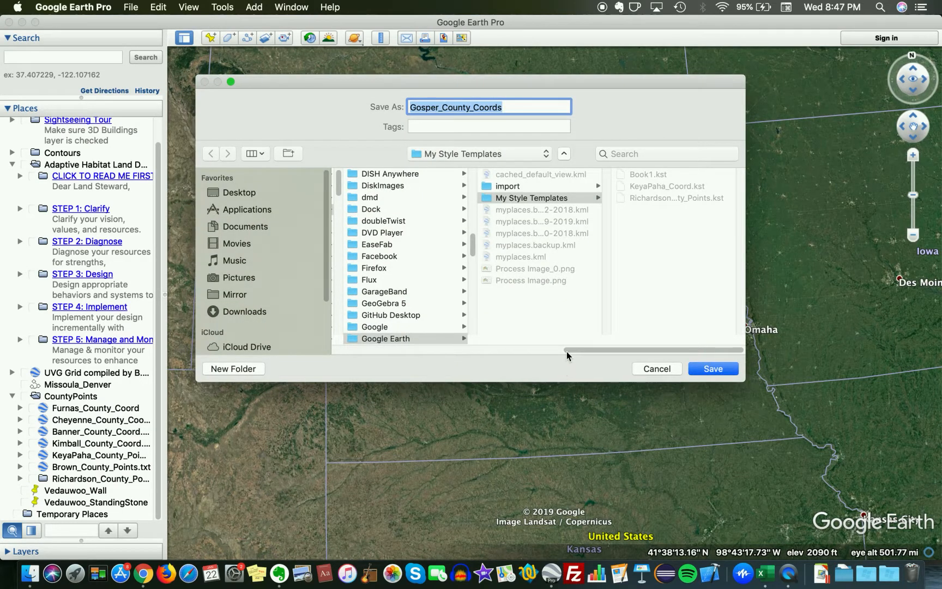
Save the style template as Gosper_County_Coords in the My Style Templates folder.
left_click(508, 111)
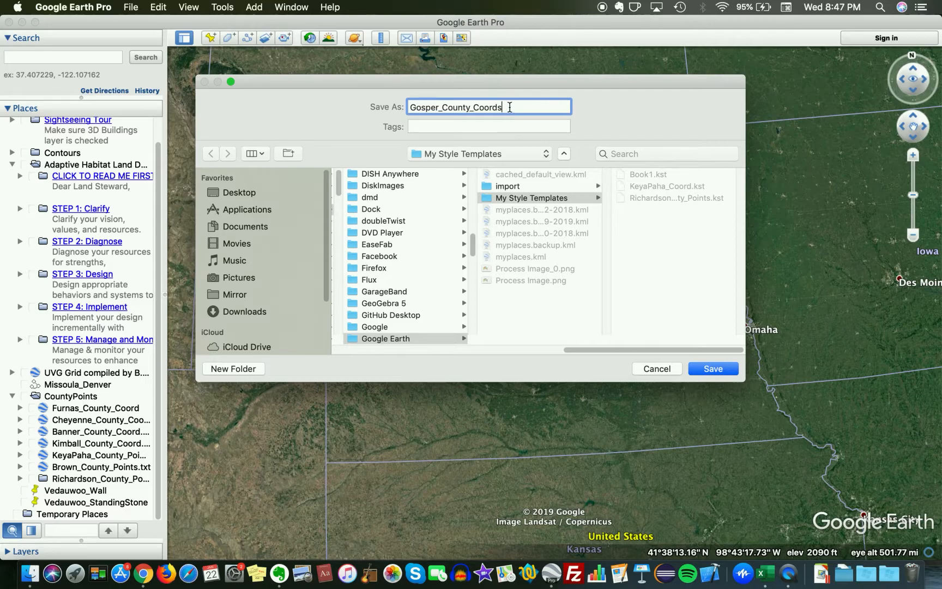
left_click_drag(510, 107, 422, 91)
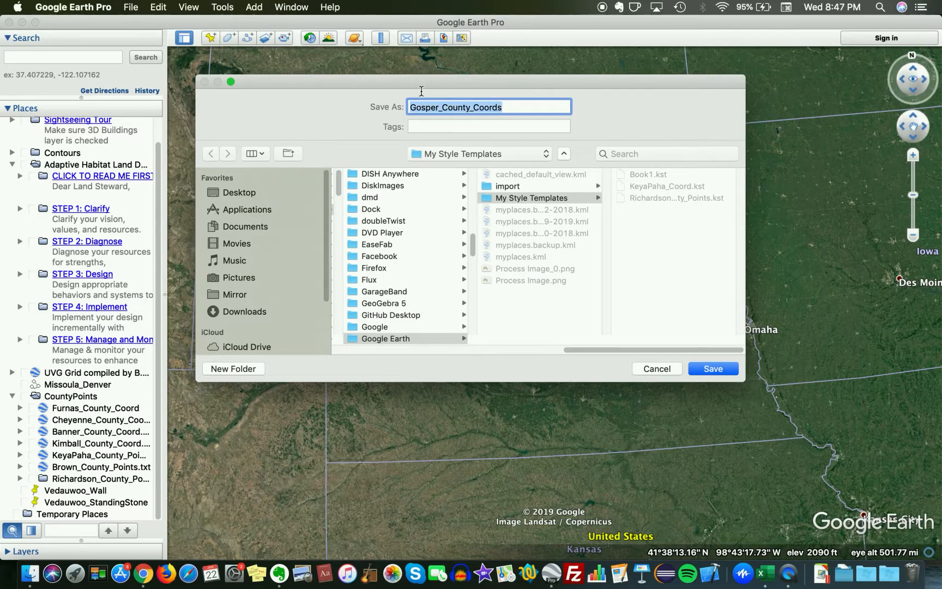
left_click(534, 108)
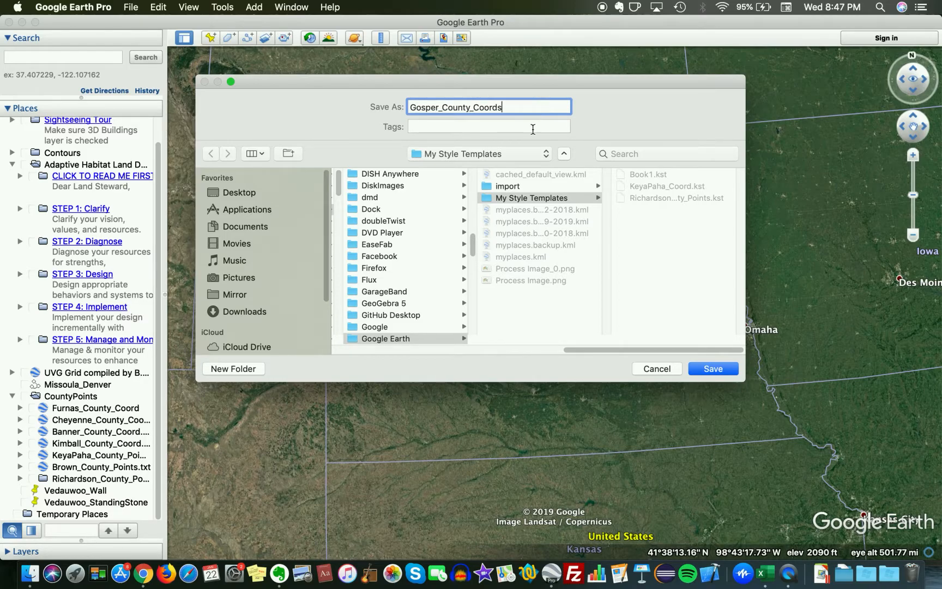
left_click(548, 200)
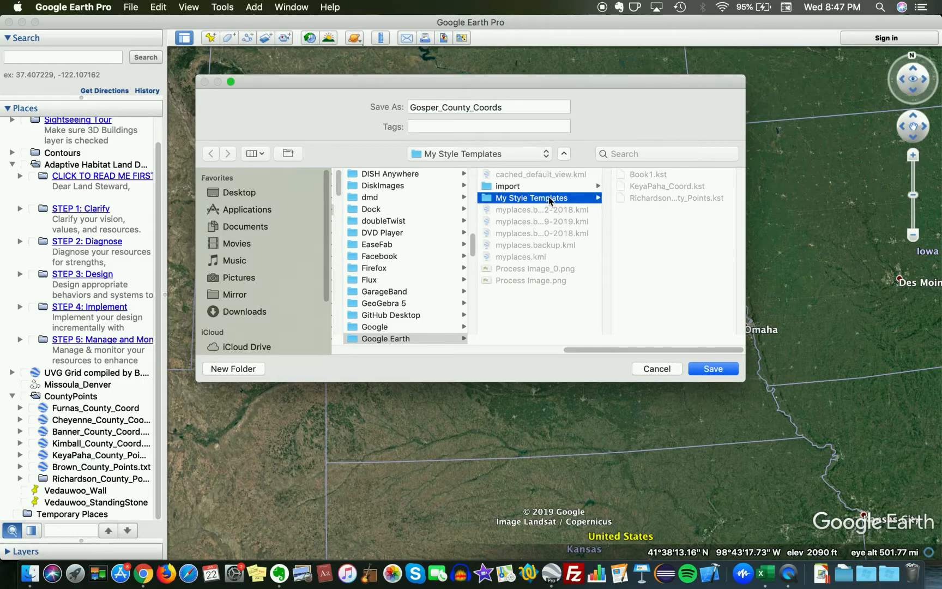
left_click(703, 369)
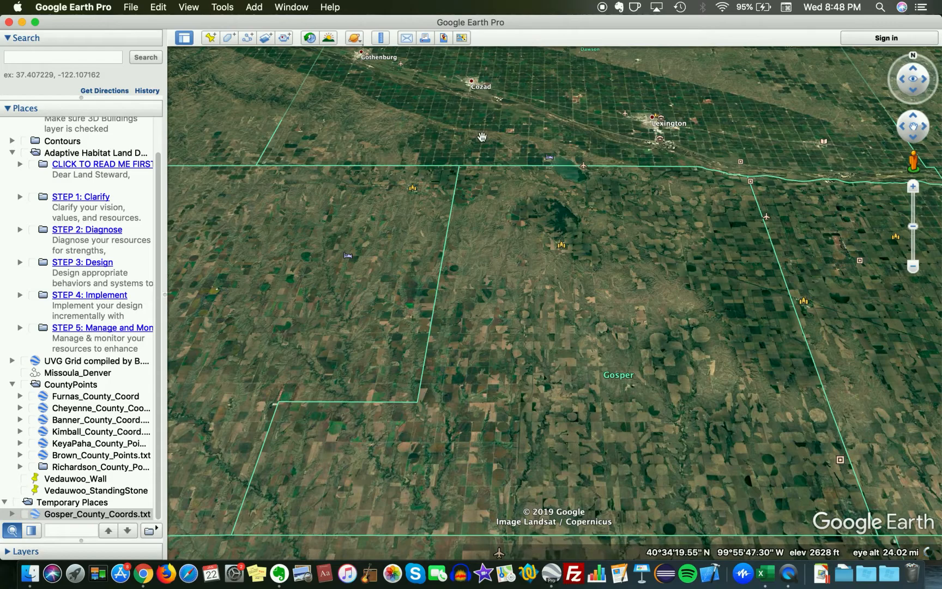
Show the imported Gosper_County_Coords.txt points and look over the labelled section pushpins across Gosper County.
left_click(27, 515)
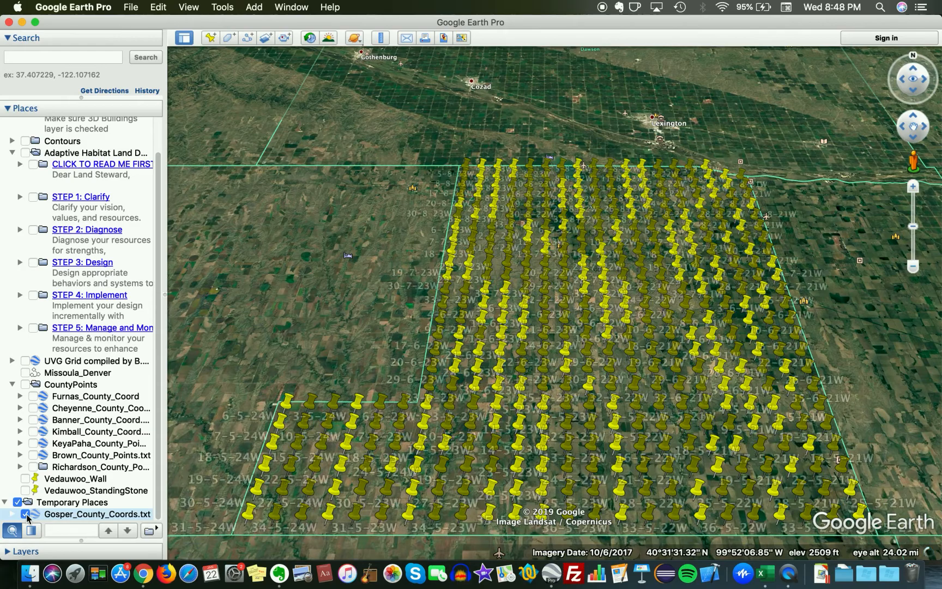
left_click_drag(300, 364, 266, 329)
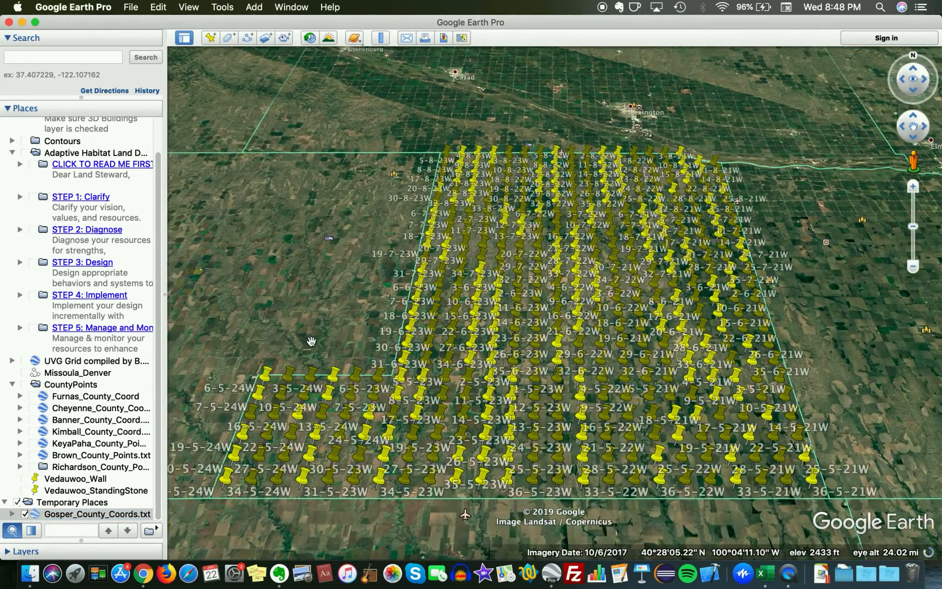
scroll(318, 347, "up", 5)
scroll(318, 348, "up", 3)
left_click_drag(445, 382, 350, 299)
scroll(409, 321, "down", 2)
scroll(408, 316, "down", 5)
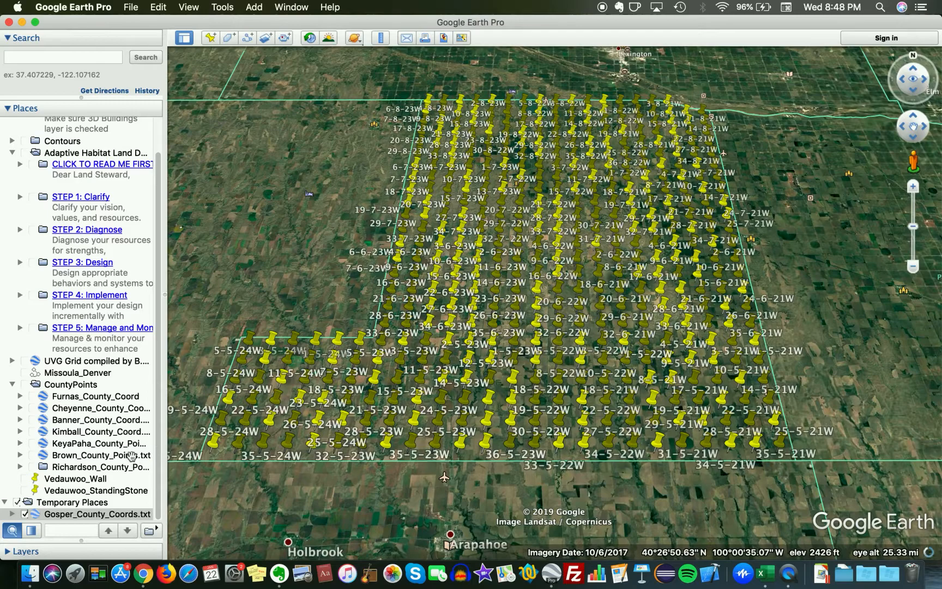
Save the Gosper_County_Coords.txt layer from Temporary Places to My Places.
left_click(60, 514)
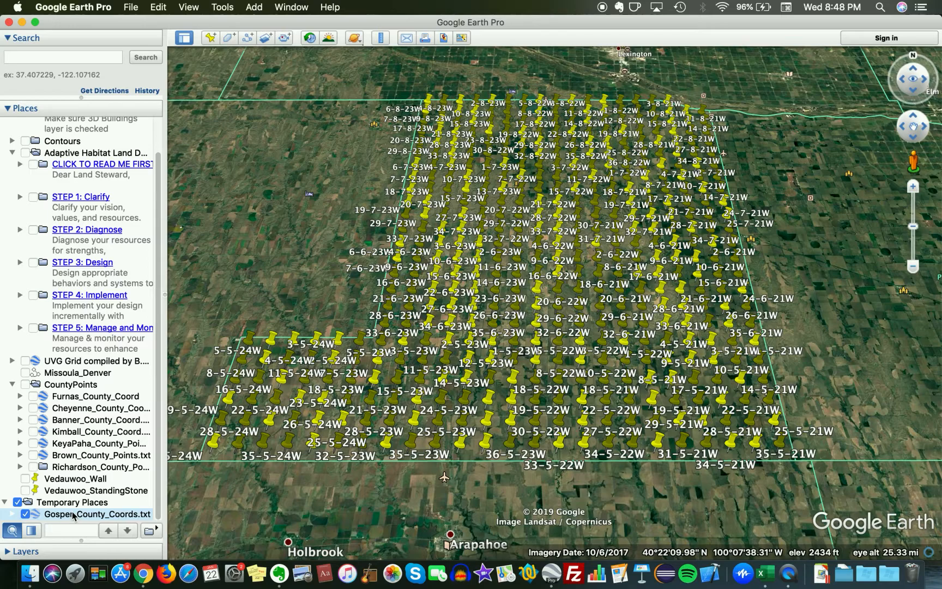
right_click(74, 515)
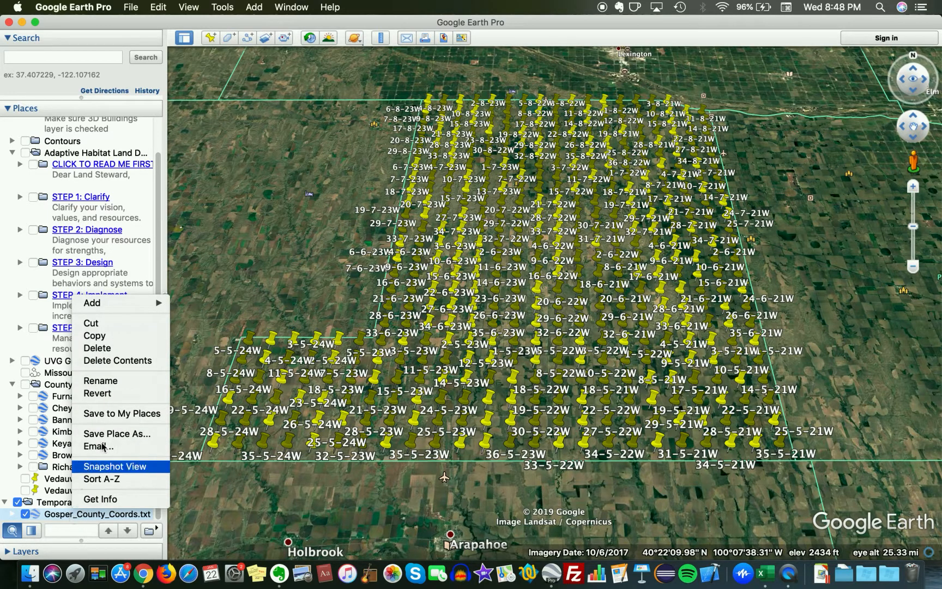
left_click(115, 414)
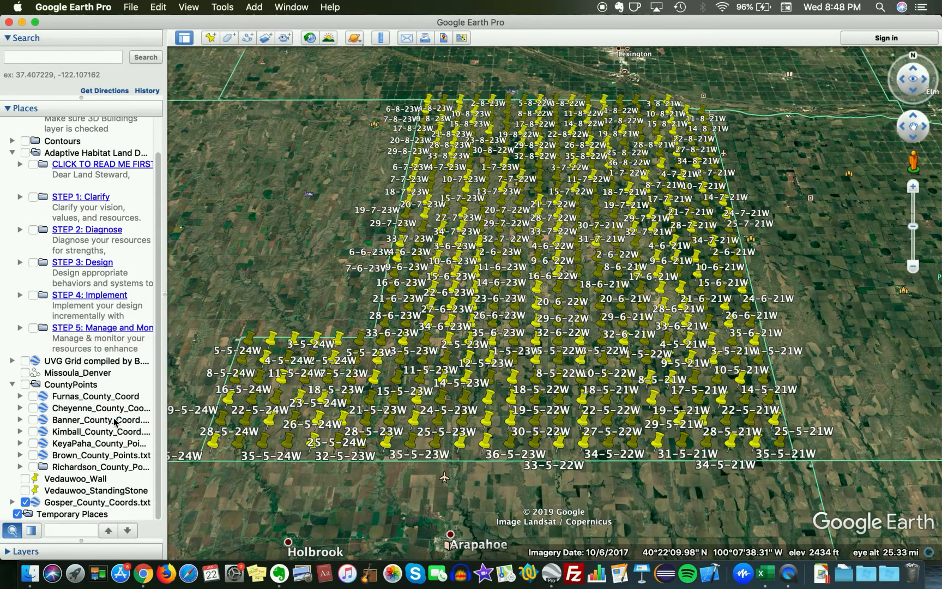
Move the Gosper_County_Coords layer into the CountyPoints folder and toggle its visibility off and on again.
left_click(63, 504)
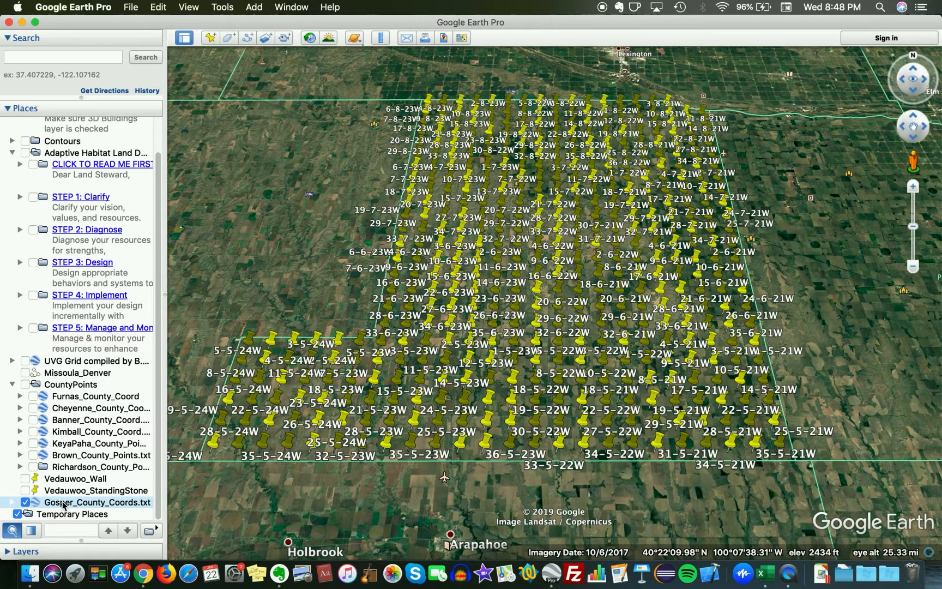
left_click_drag(63, 505, 79, 388)
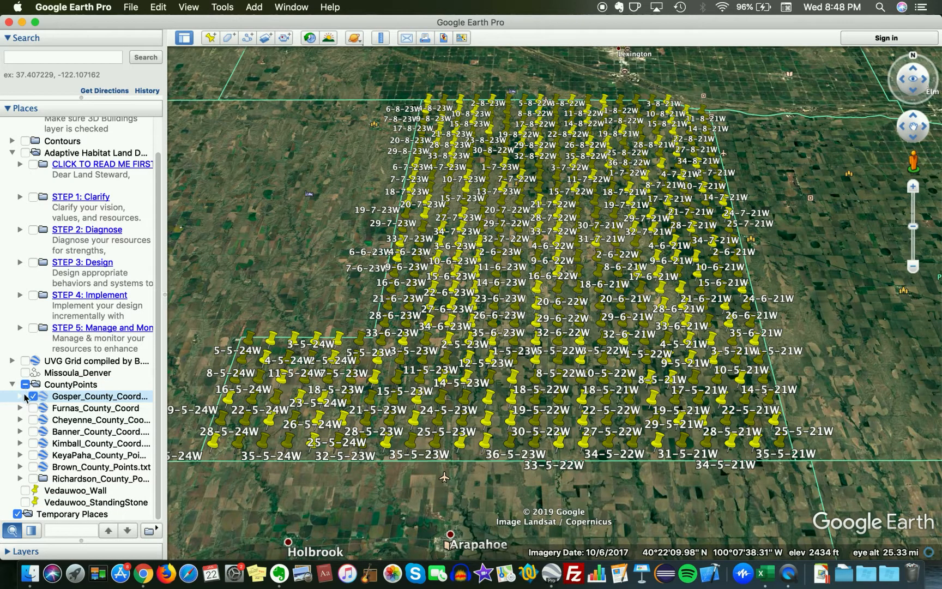
left_click(34, 398)
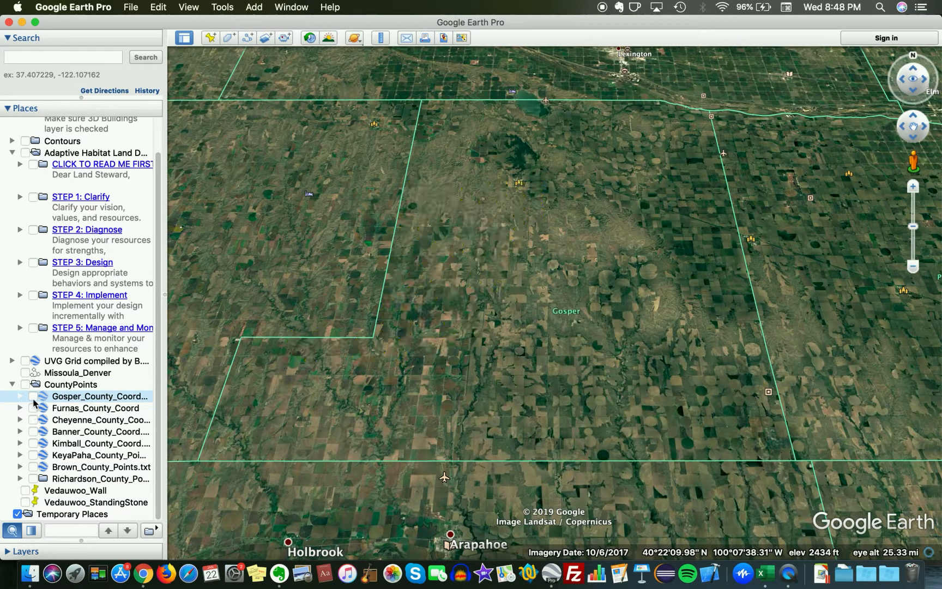
left_click(34, 398)
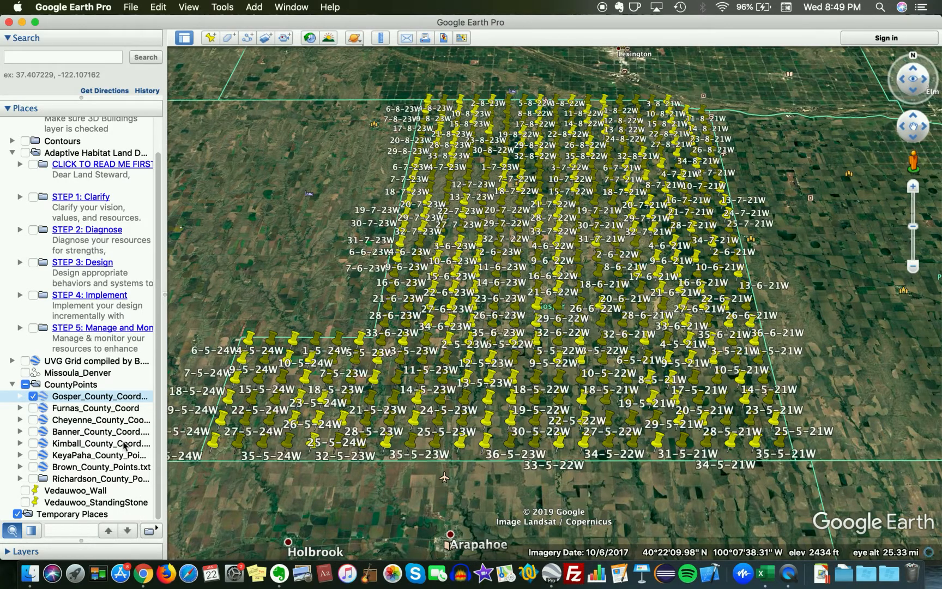
left_click(87, 383)
left_click(157, 531)
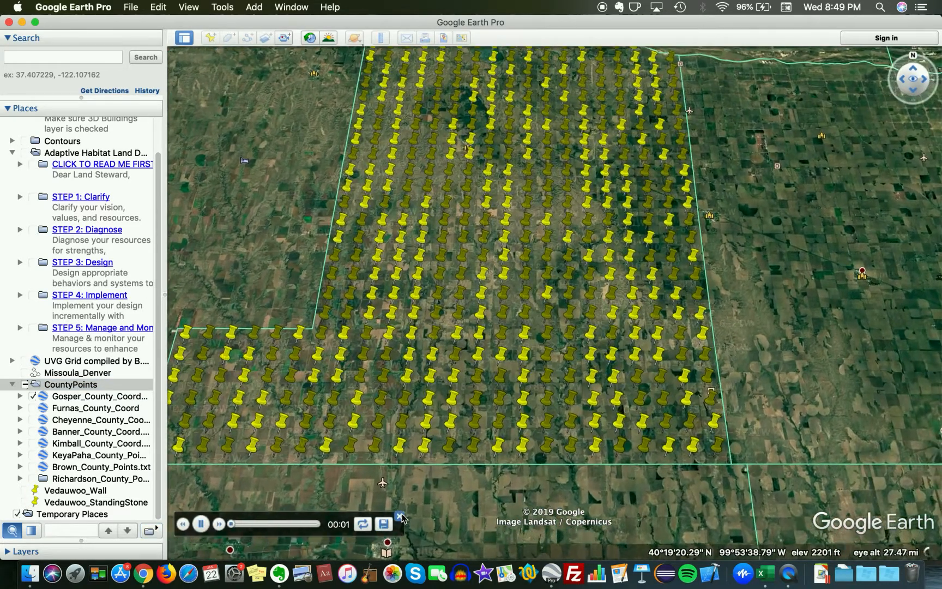
left_click(20, 294)
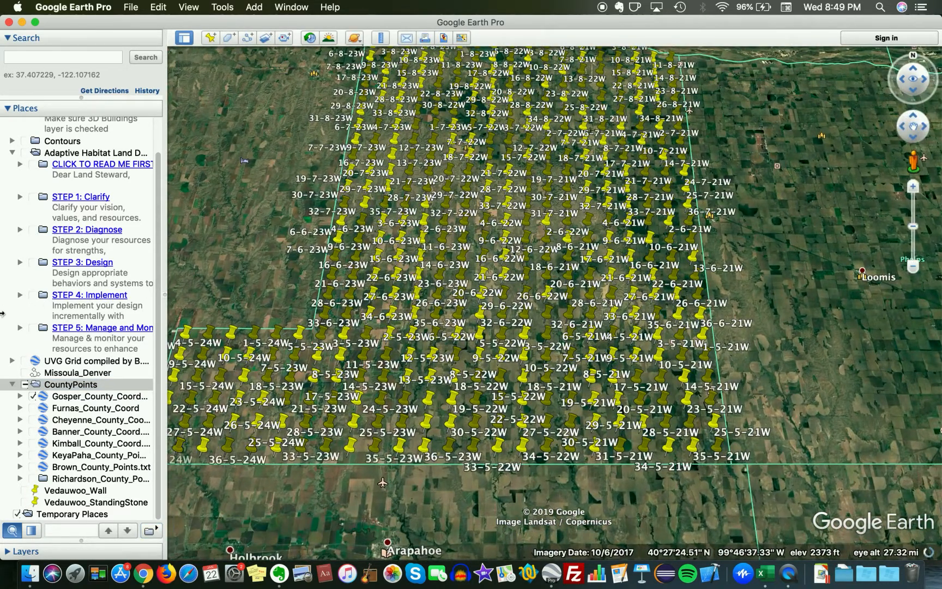
right_click(20, 316)
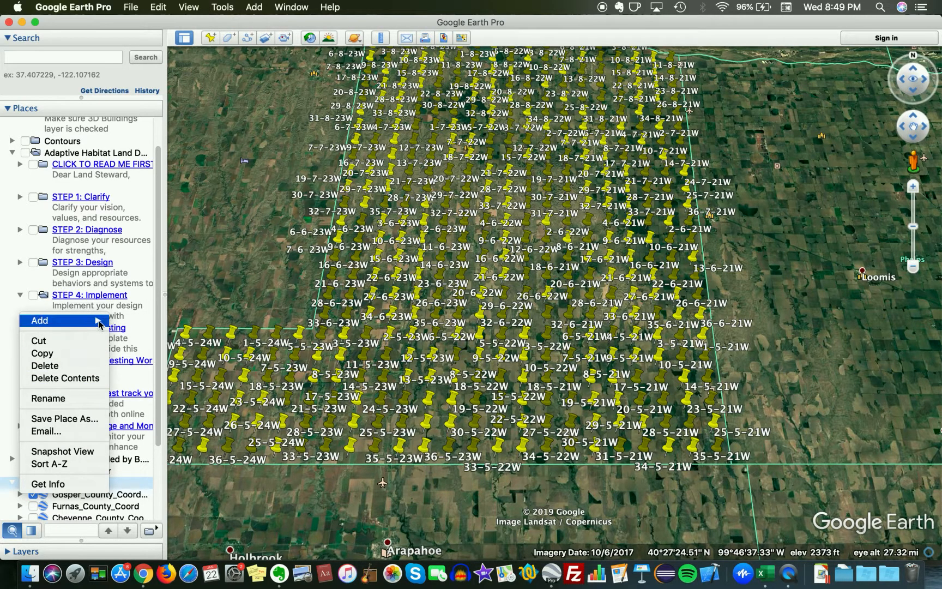
mouse_move(81, 321)
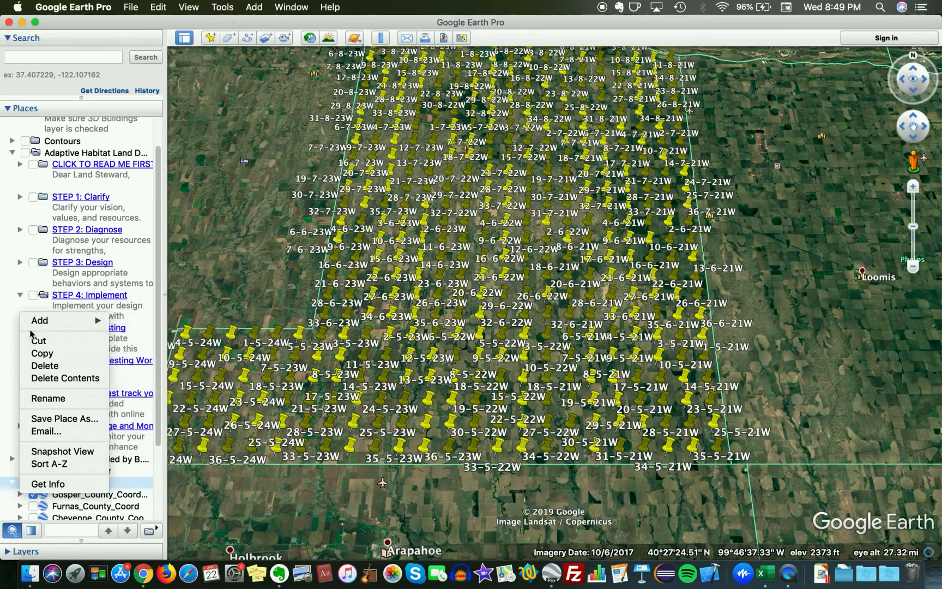
left_click(15, 349)
Expand the Gosper_County_Coords layer and its subfolder in CountyPoints to list the individual section placemarks.
scroll(25, 372, "down", 5)
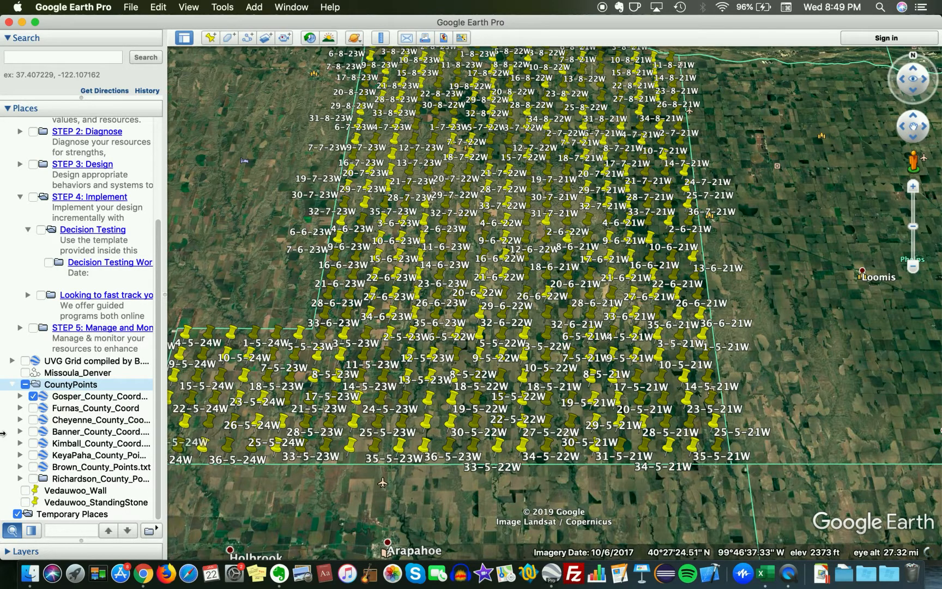
left_click(20, 397)
left_click(19, 397)
left_click(20, 397)
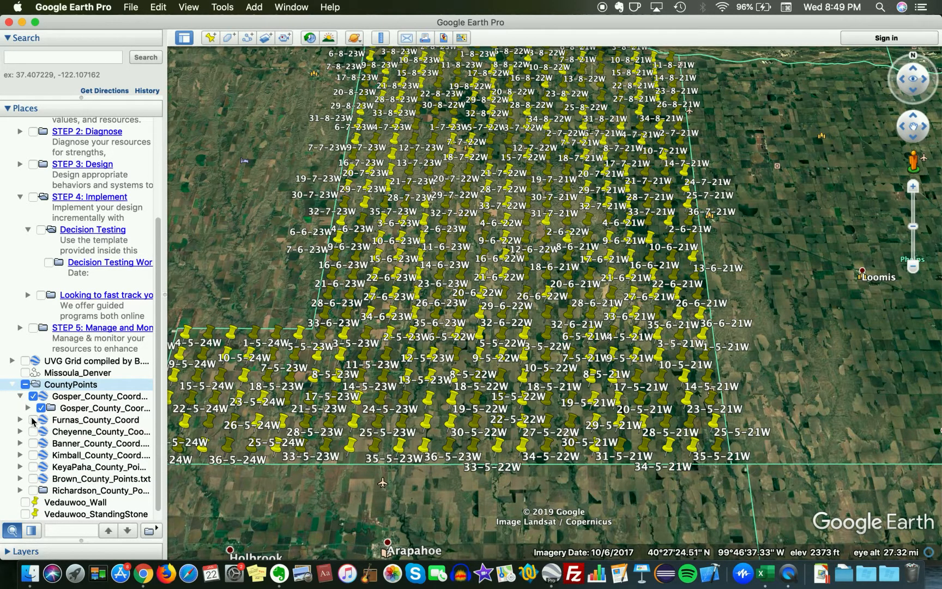
left_click(29, 408)
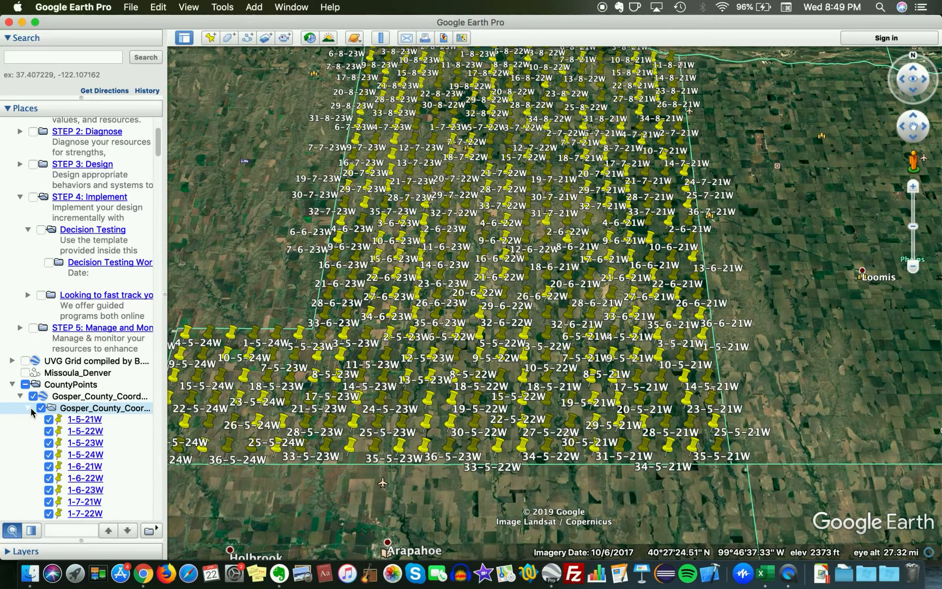
scroll(81, 415, "down", 3)
scroll(82, 414, "down", 2)
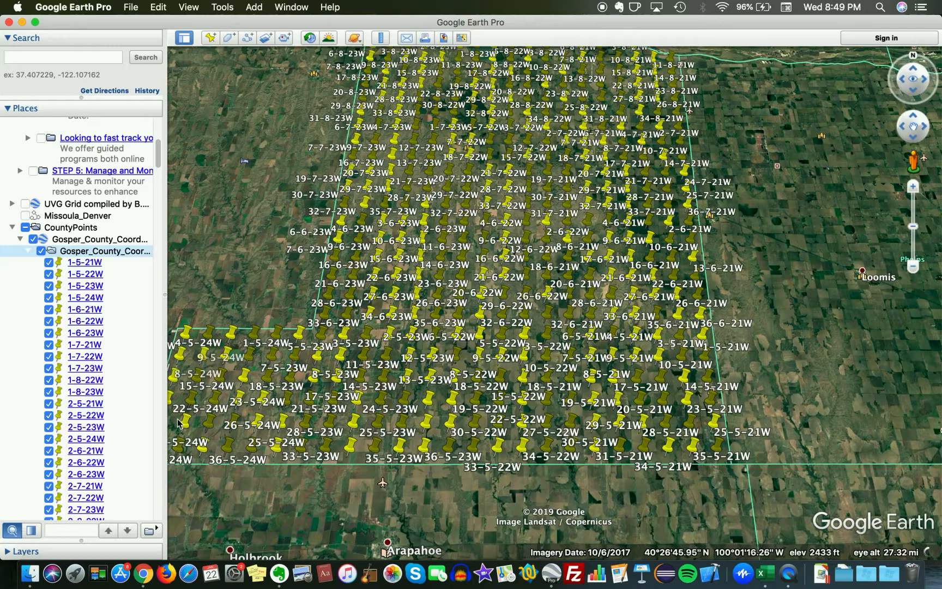
View the details of several section placemarks, including 1-5-24W and 1-6-21W, fly to 1-8-22W, and close its information balloon.
left_click(81, 299)
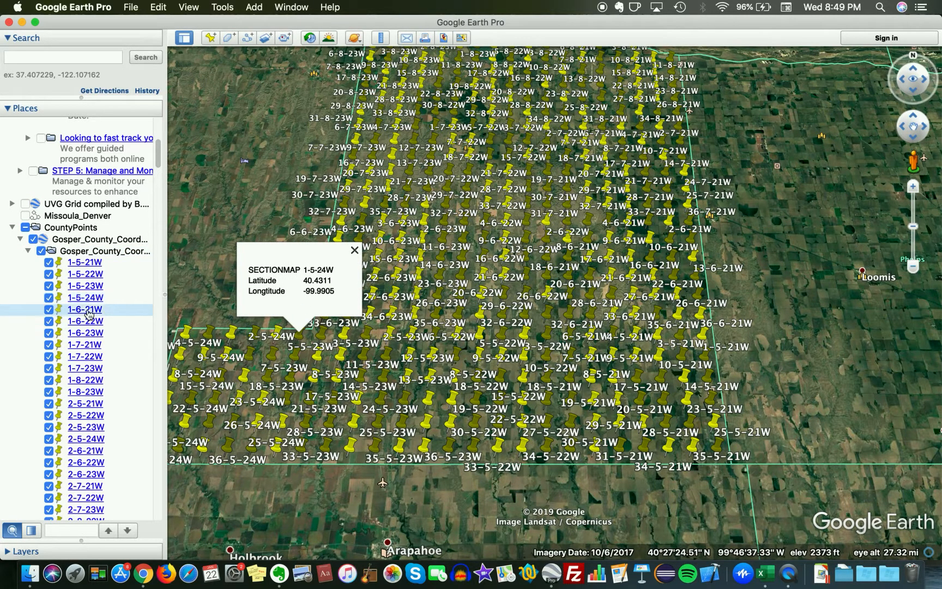
left_click(87, 311)
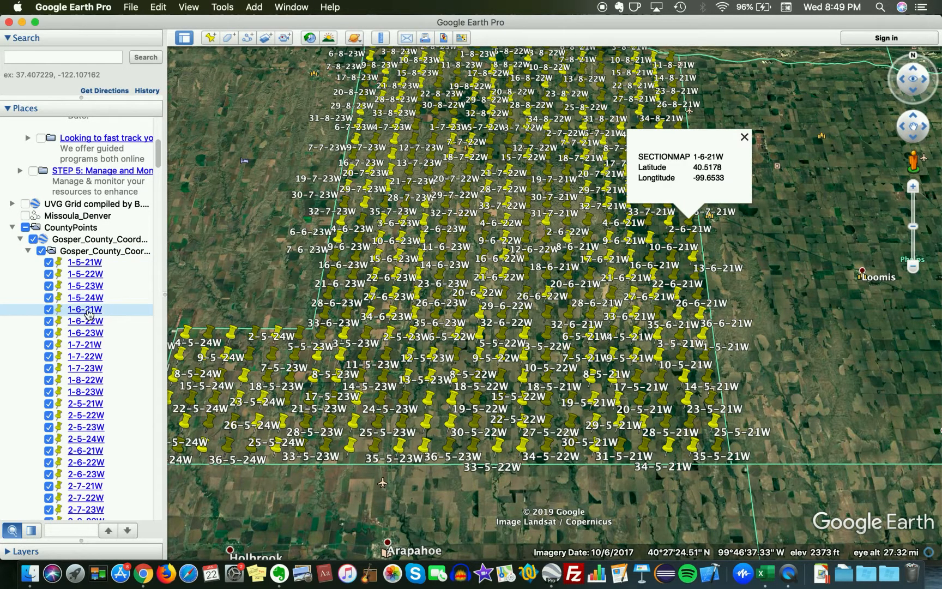
left_click(87, 354)
left_click(90, 381)
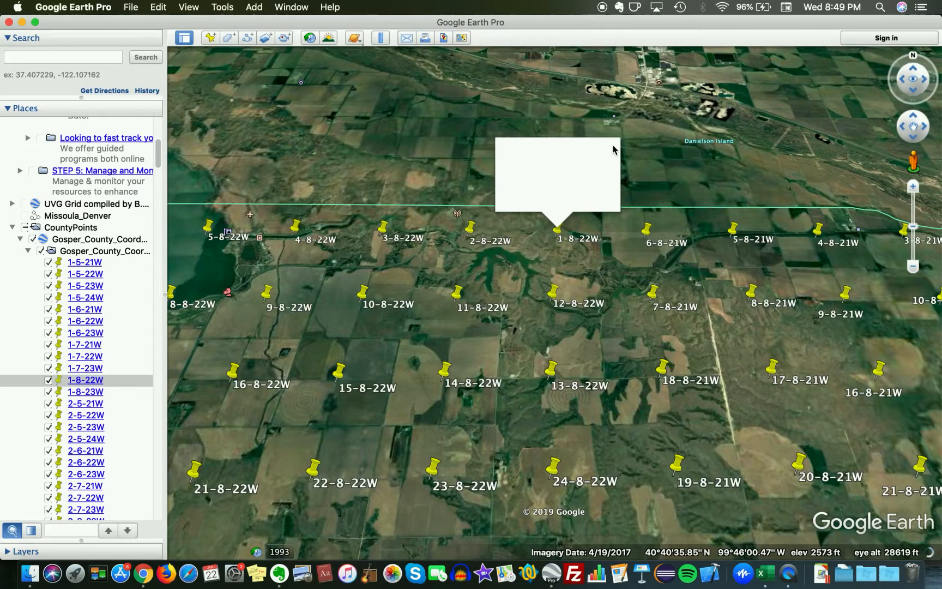
left_click(614, 148)
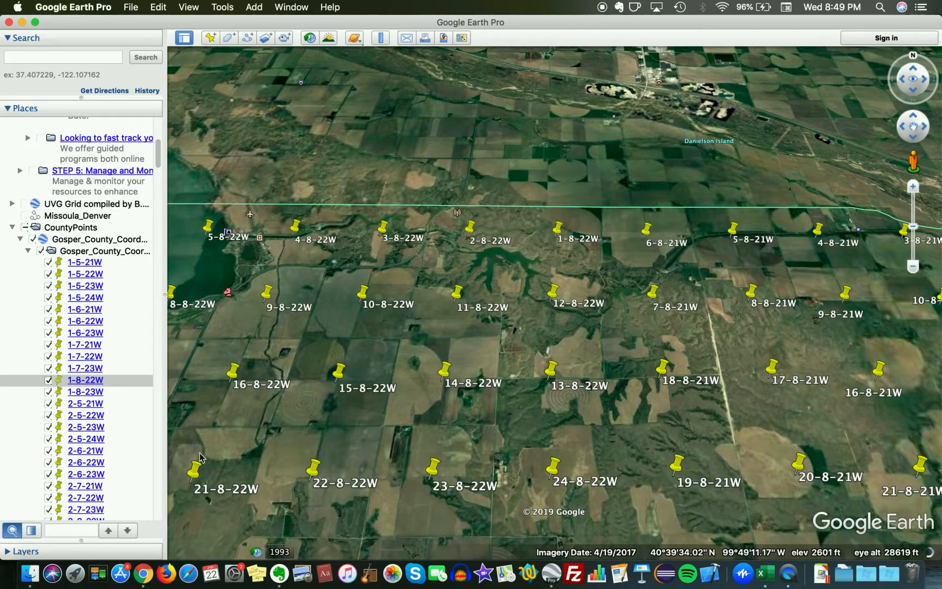
Widen the sidebar slightly and search the saved places for section 5-6-23W, going to the next and previous matches.
scroll(133, 486, "down", 8)
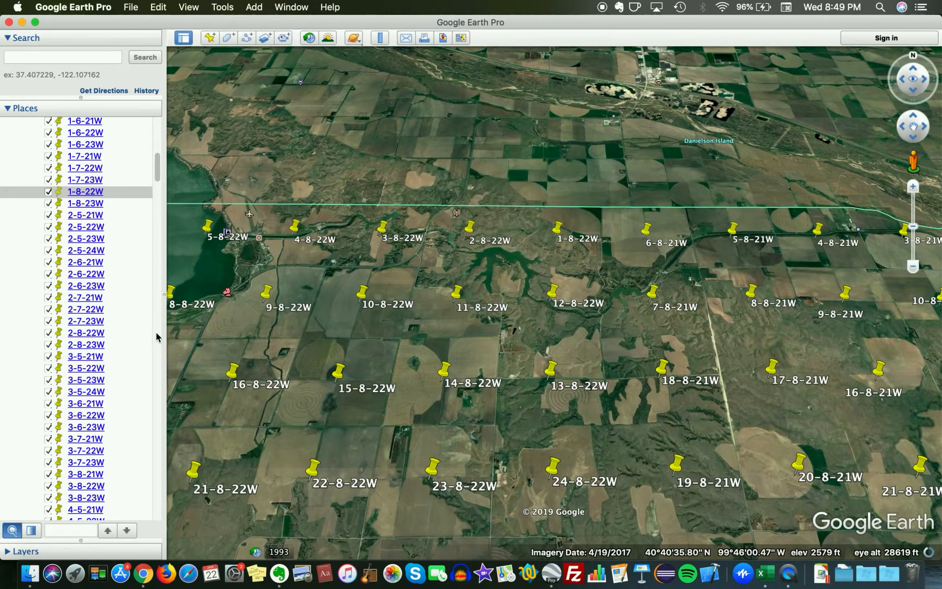
scroll(164, 340, "down", 10)
left_click_drag(169, 335, 185, 346)
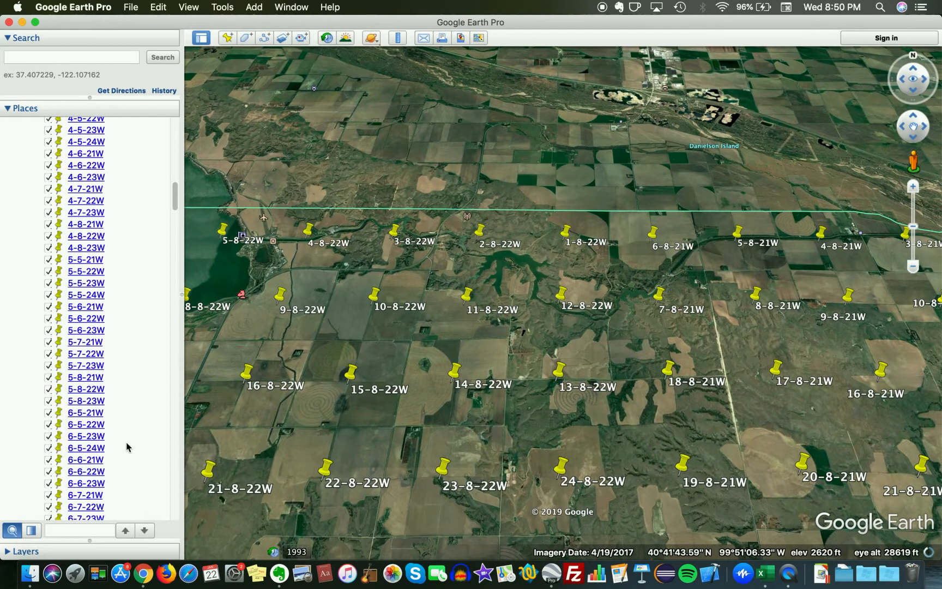
left_click(68, 532)
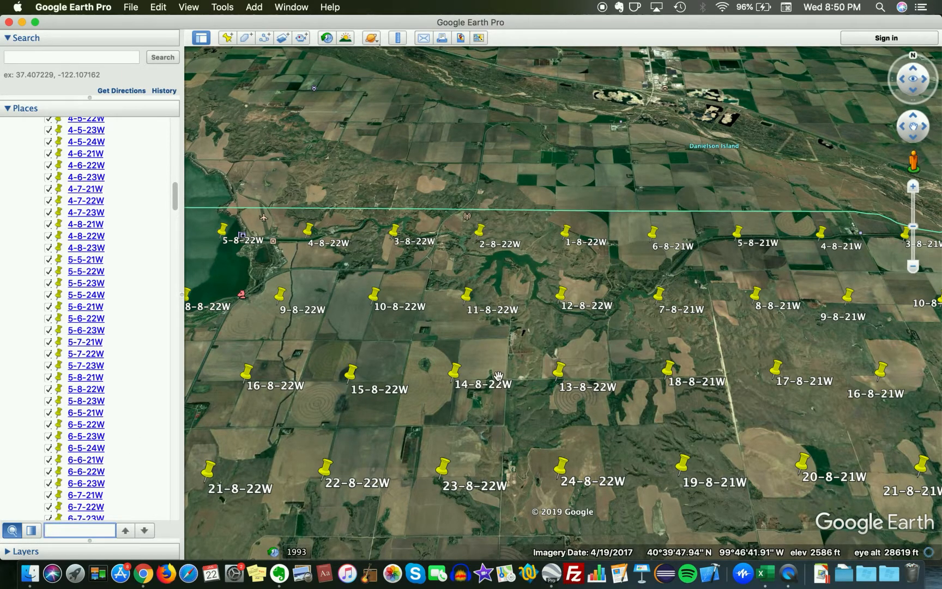
type("5")
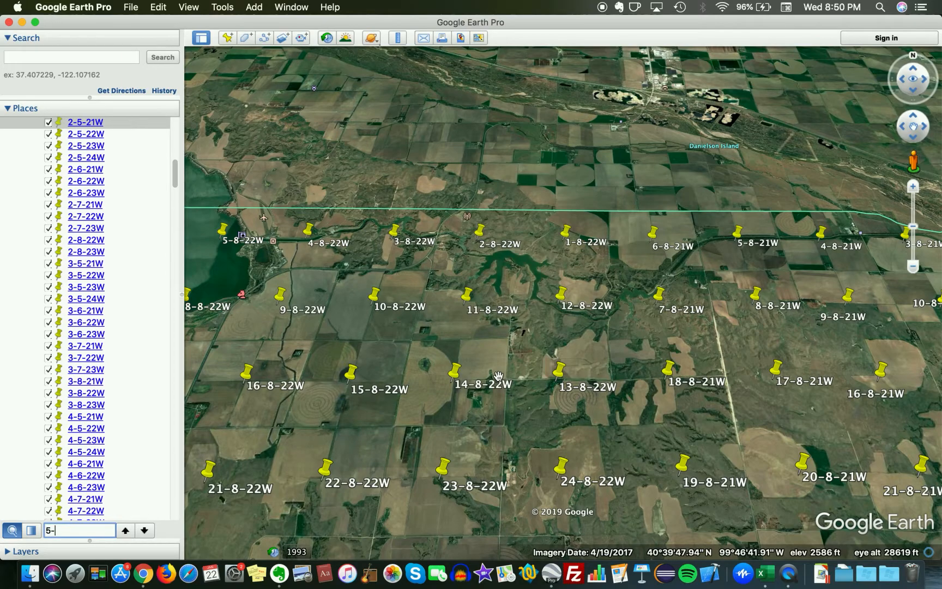
type("-6-23W")
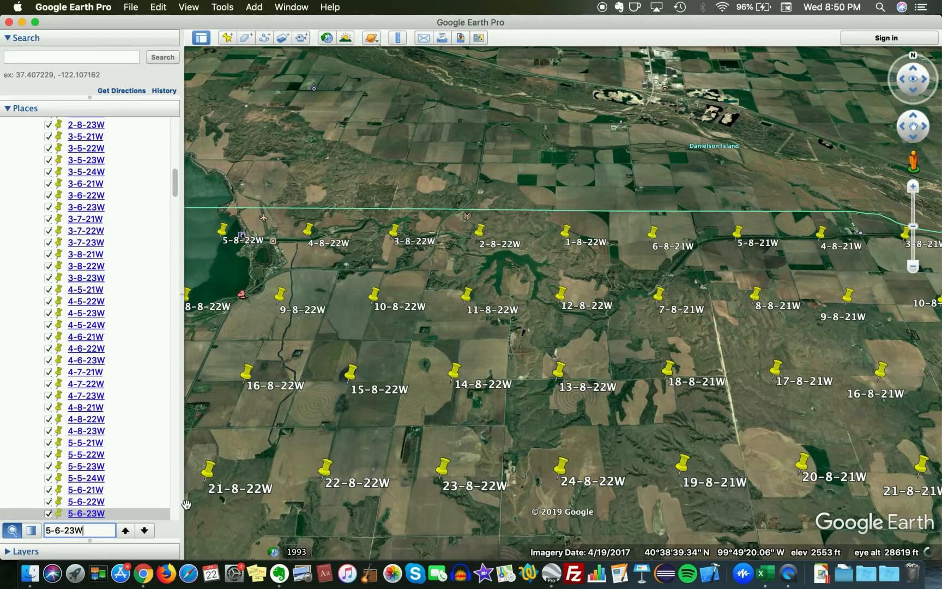
left_click(145, 530)
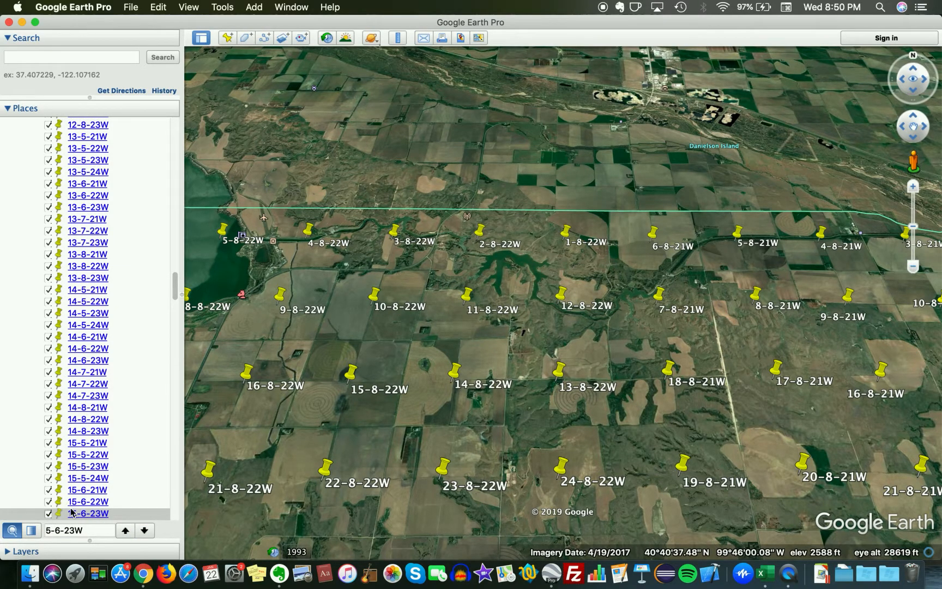
left_click(125, 530)
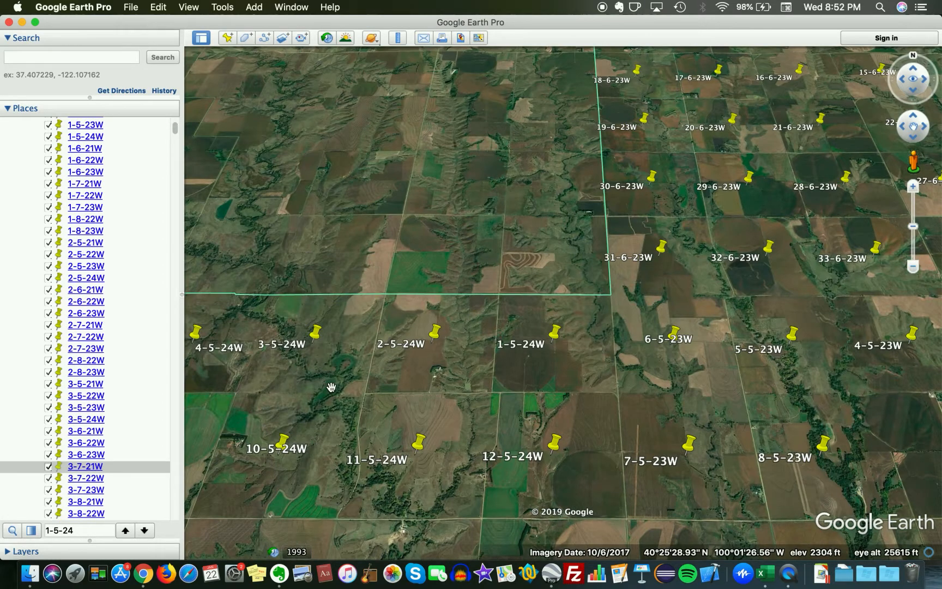
Search the saved places for section 1-5-24W.
left_click(76, 533)
left_click(18, 534)
type("1-5")
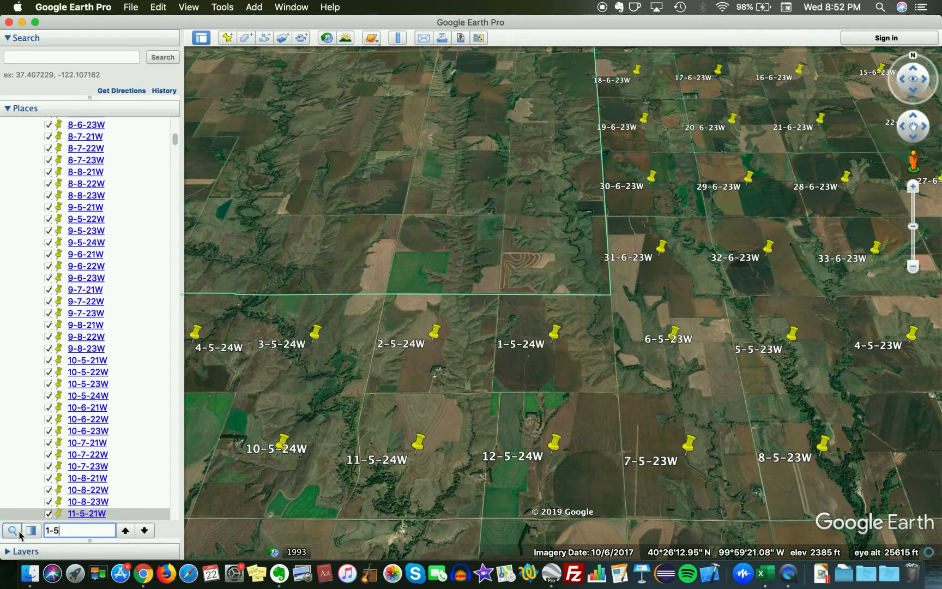
type("-24W")
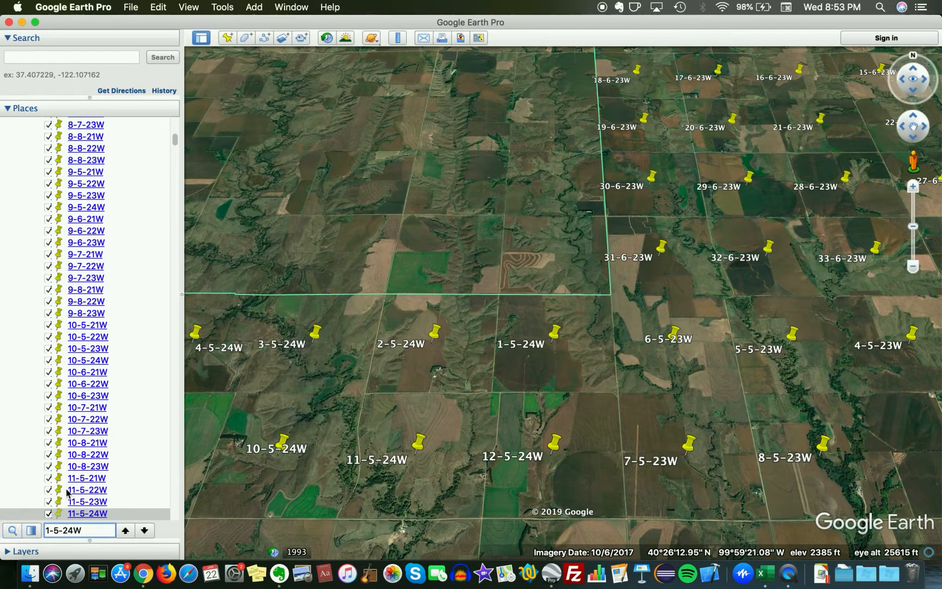
Go back to the exact 1-5-24W match, fly to its placemark, and close the information balloon.
left_click(125, 532)
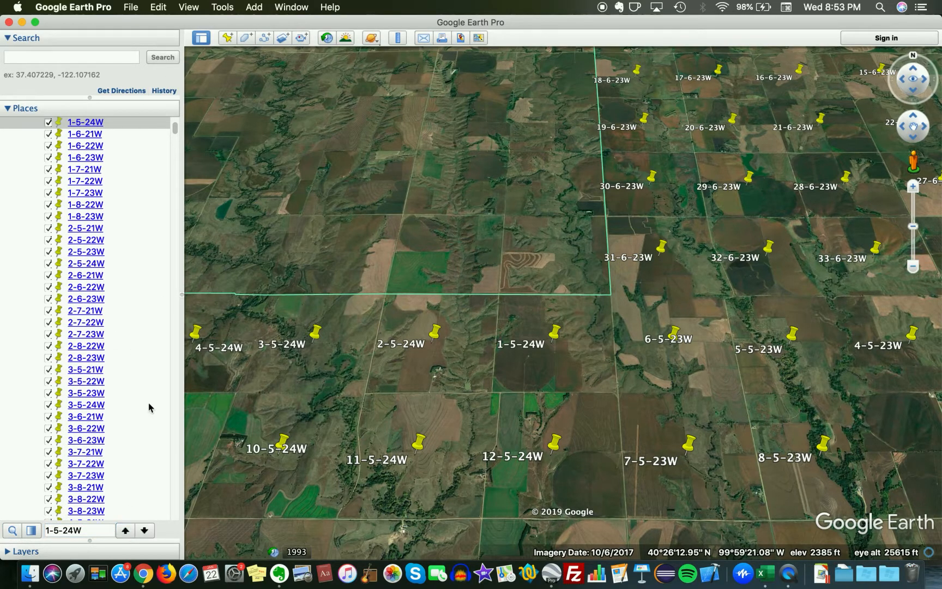
left_click(145, 530)
left_click(128, 532)
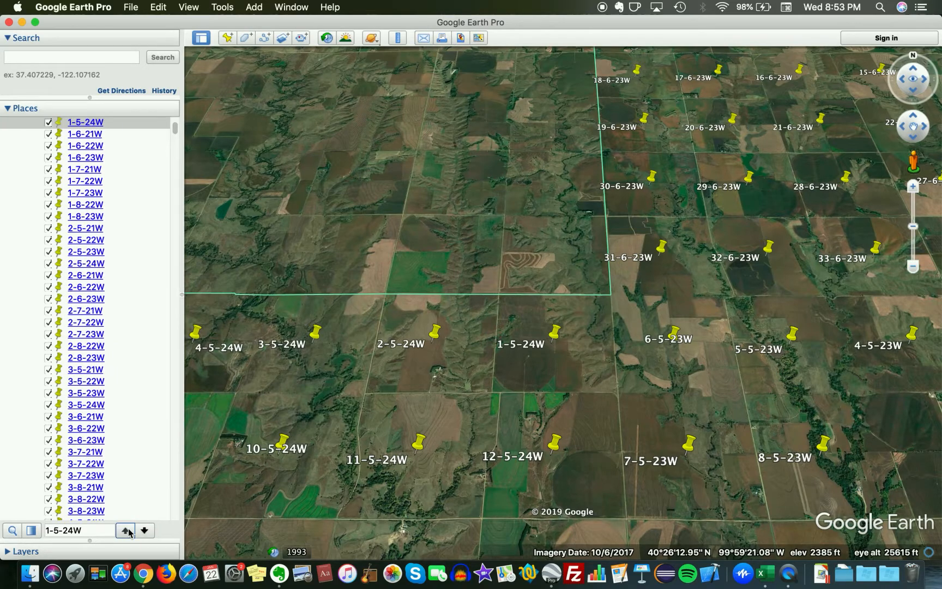
double_click(80, 123)
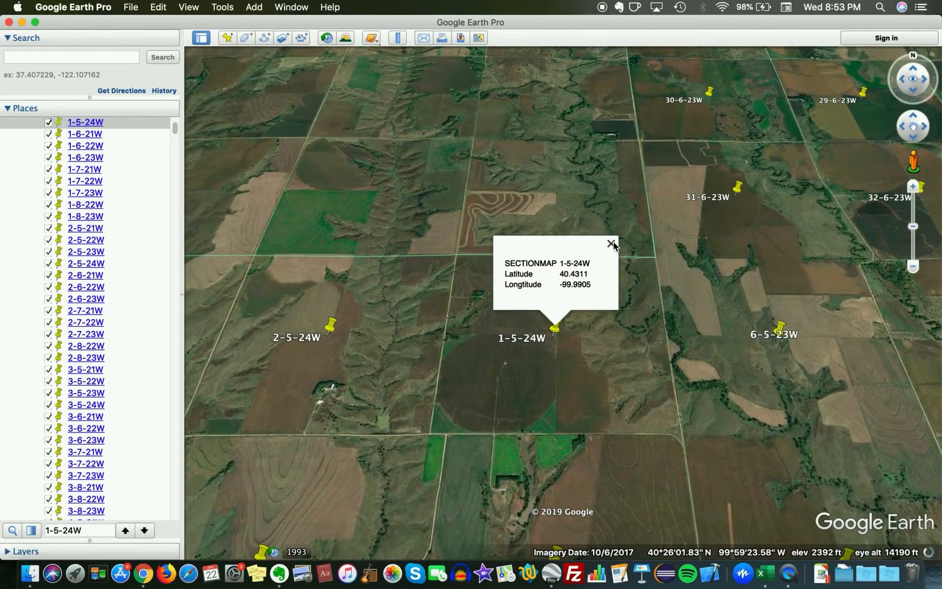
left_click(611, 245)
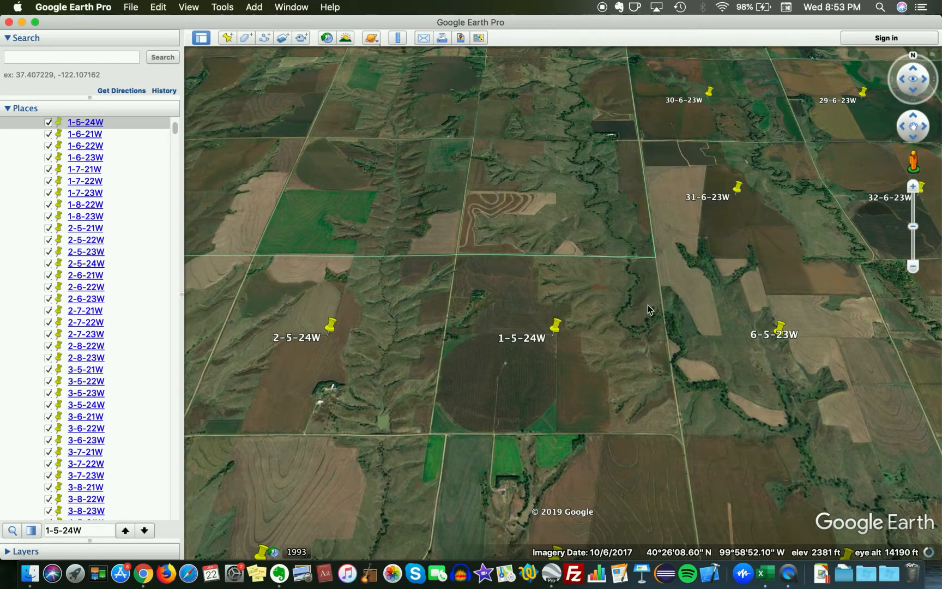
Examine the section placemarks around 1-5-24W and westward across the 5-24W sections to the county boundary.
left_click_drag(600, 331, 617, 323)
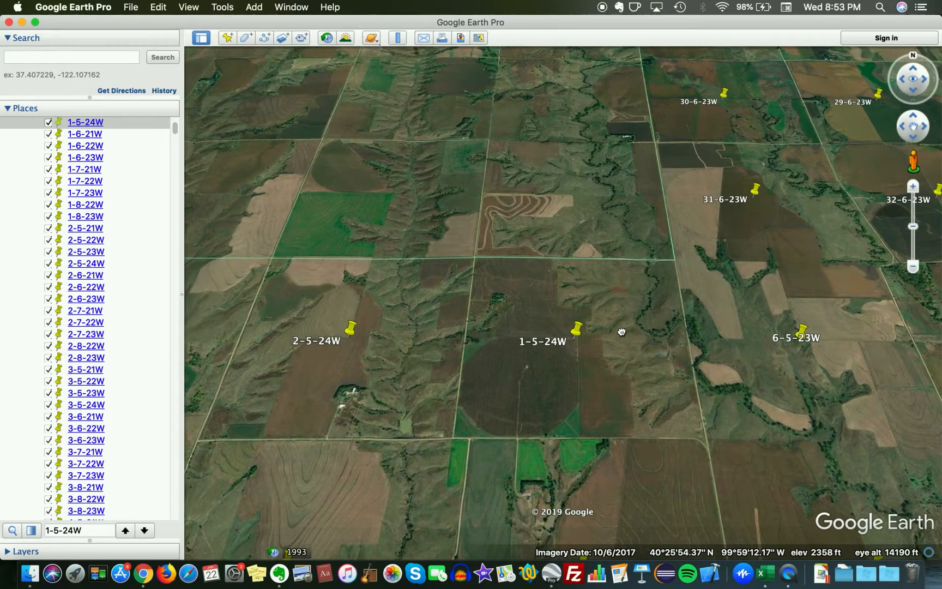
scroll(592, 340, "down", 5)
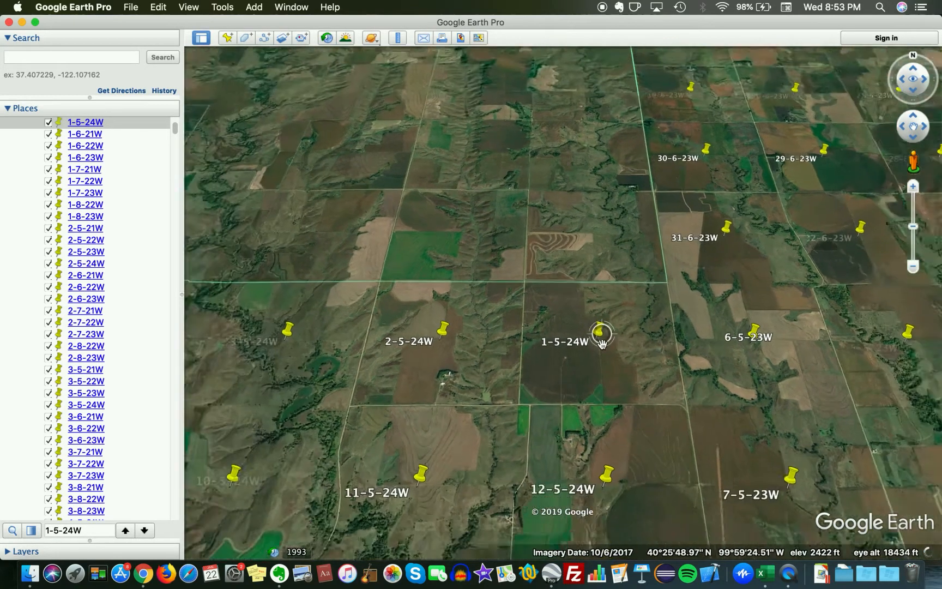
scroll(587, 352, "up", 3)
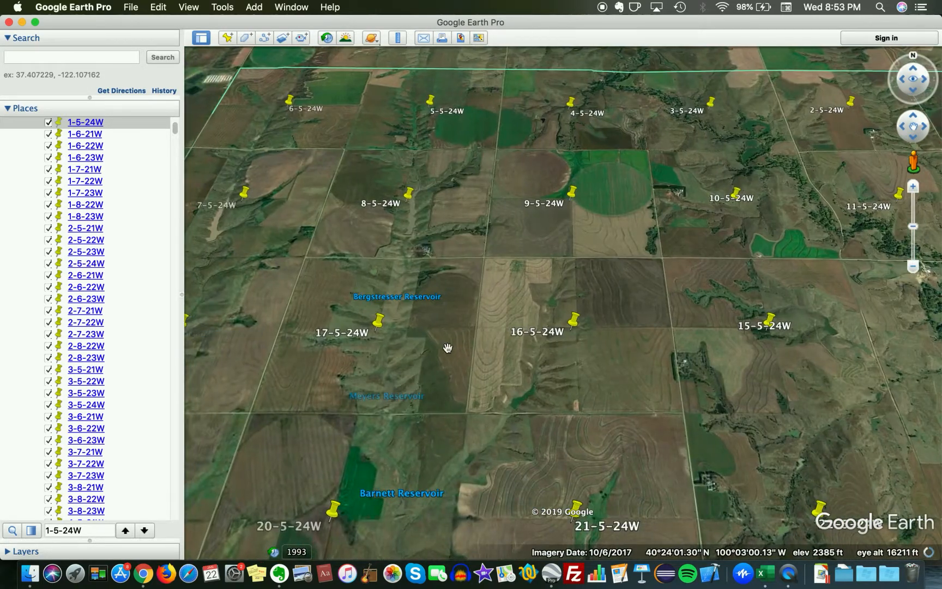
left_click_drag(341, 347, 528, 353)
left_click_drag(379, 385, 488, 324)
scroll(488, 325, "down", 5)
left_click_drag(511, 262, 453, 288)
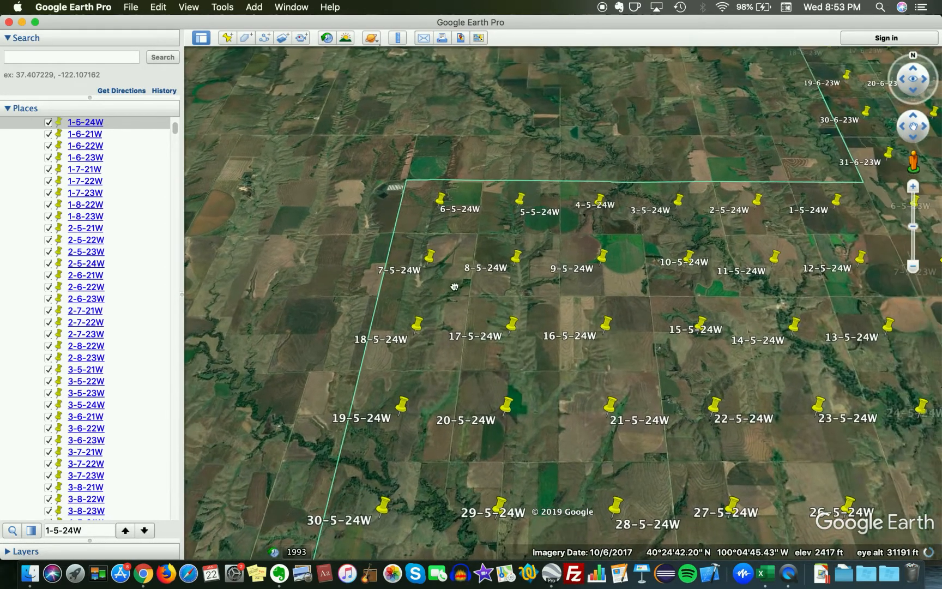
View the historical imagery around section 16-5-24W for 4/1999 and 9/1993, and return to the current imagery.
left_click(328, 41)
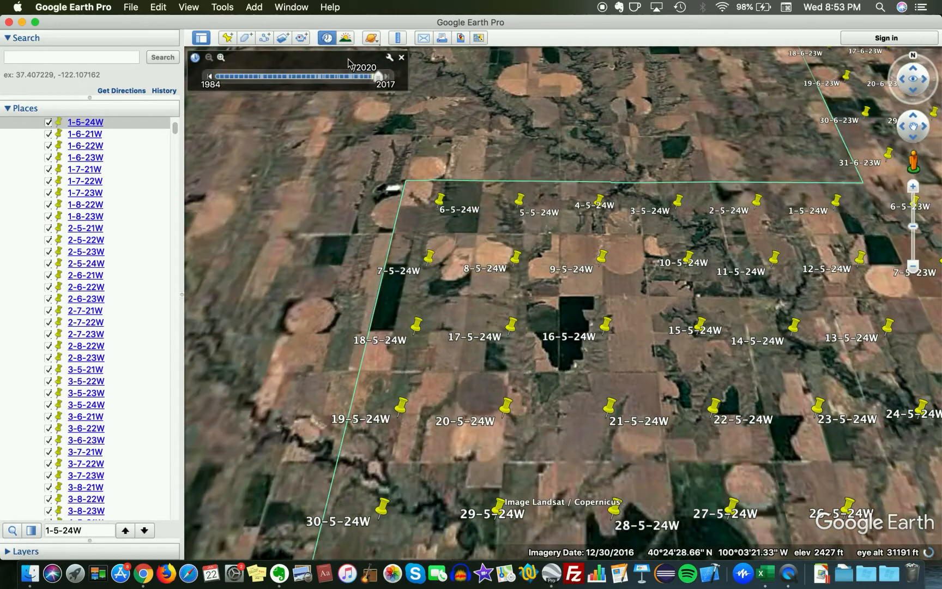
scroll(591, 390, "up", 3)
scroll(591, 389, "up", 3)
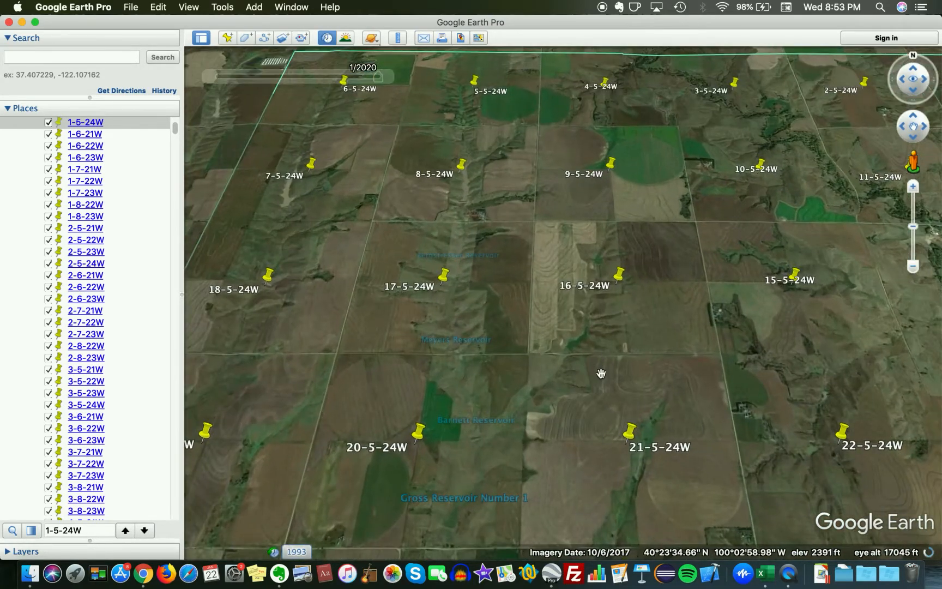
mouse_move(262, 78)
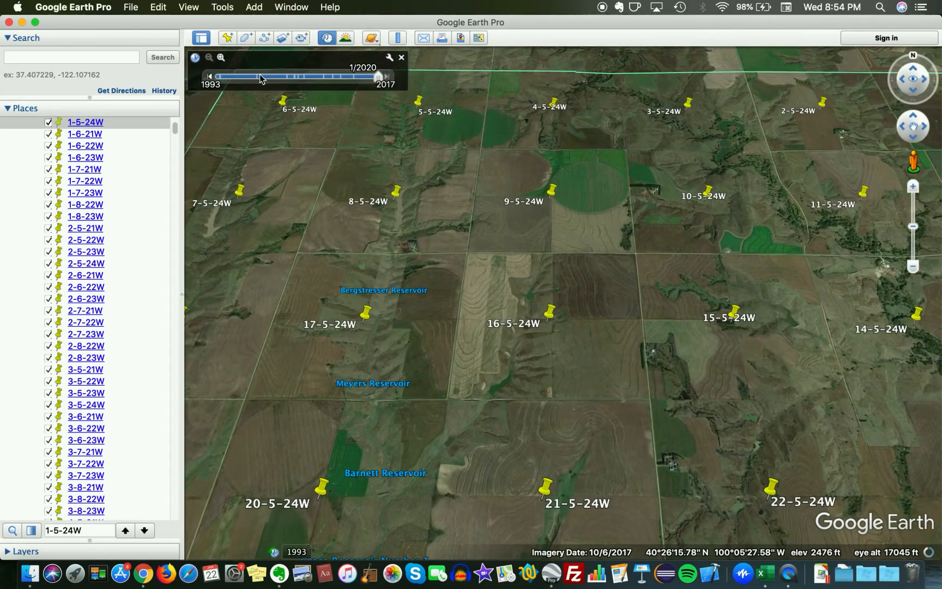
left_click(259, 77)
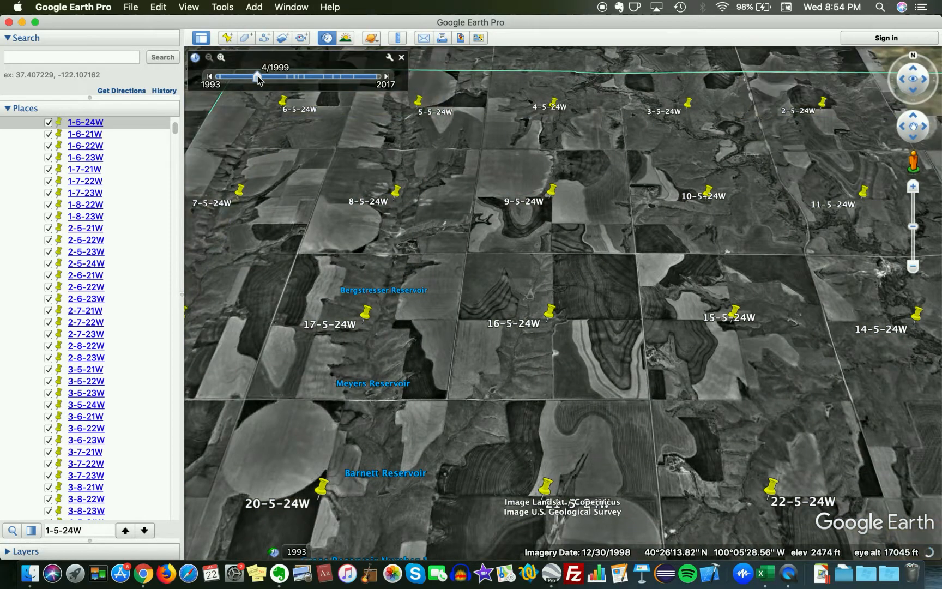
left_click_drag(259, 78, 224, 80)
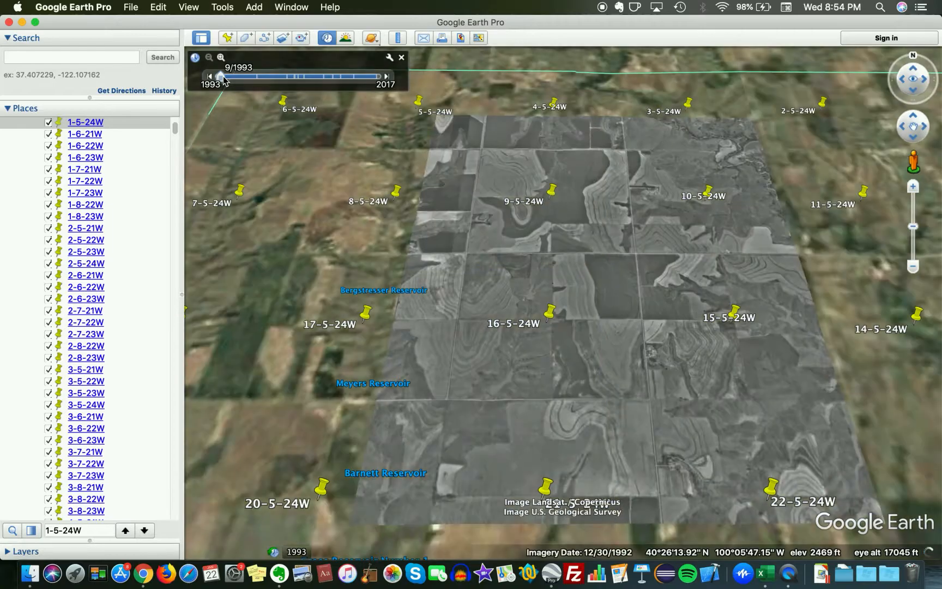
left_click(402, 58)
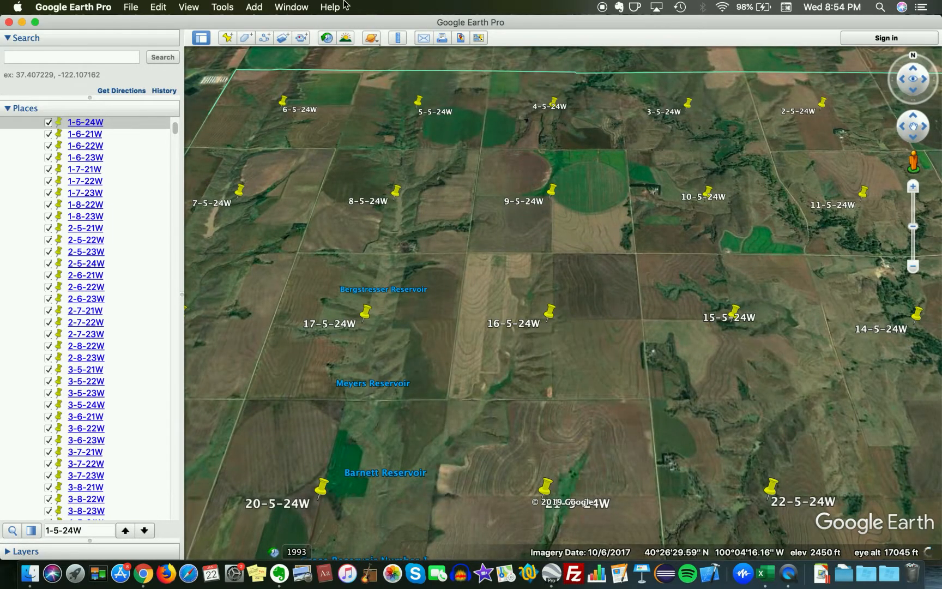